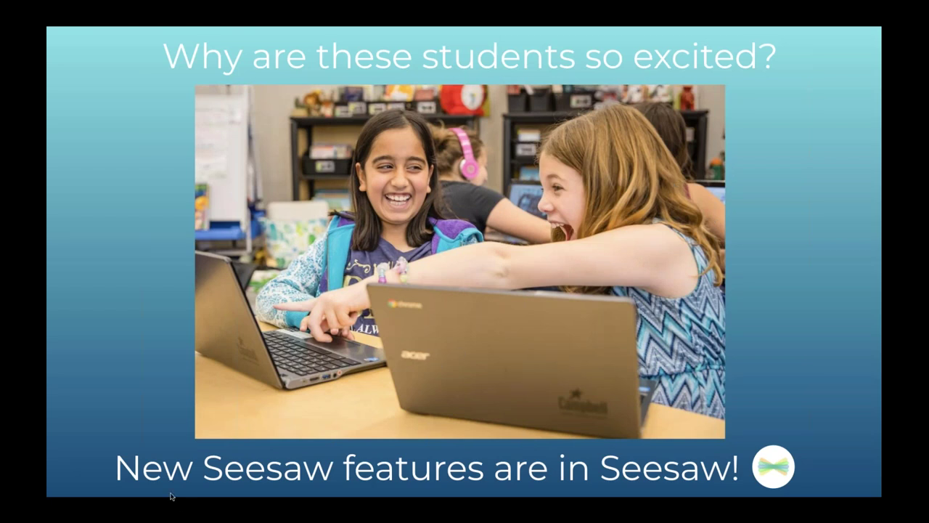
Advance the Newest Seesaw Features slideshow to the "Let's demo!" slide
{"action": "mouse_move", "coordinate": [154, 492]}
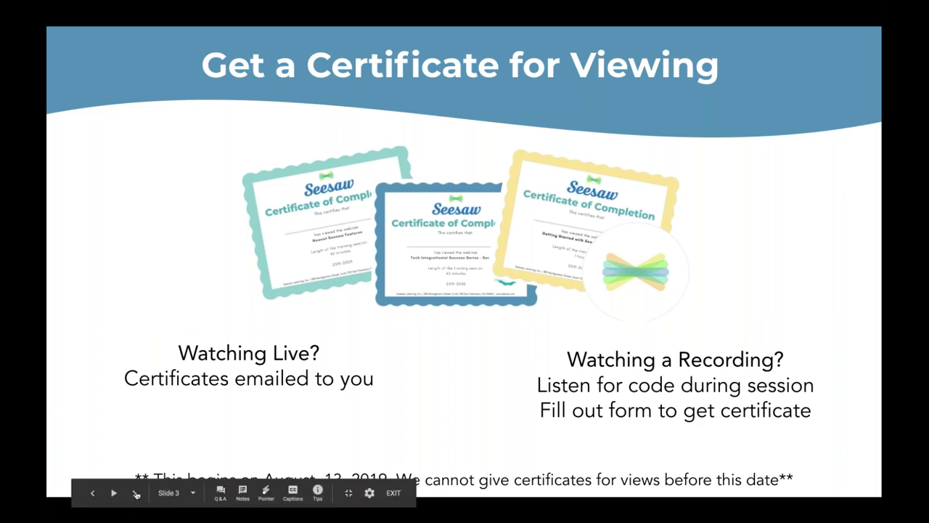
{"action": "left_click", "coordinate": [136, 494]}
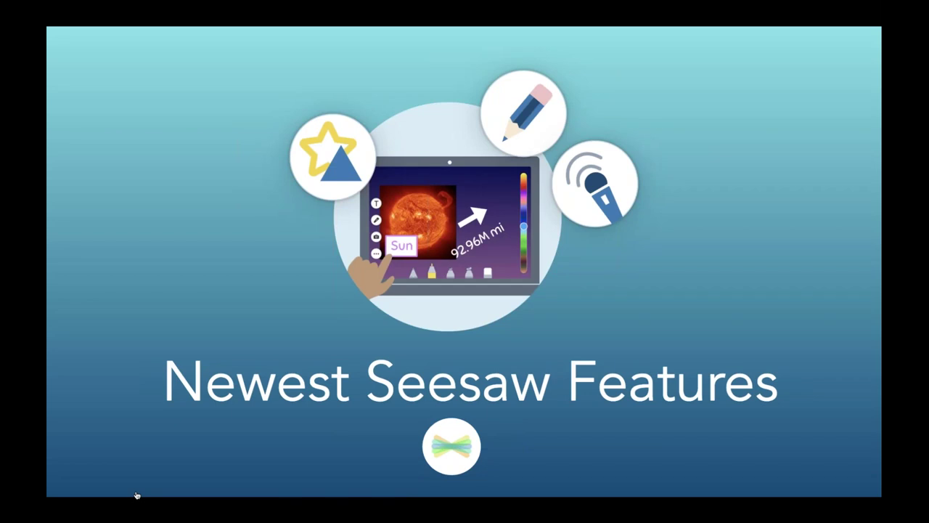
{"action": "mouse_move", "coordinate": [136, 493]}
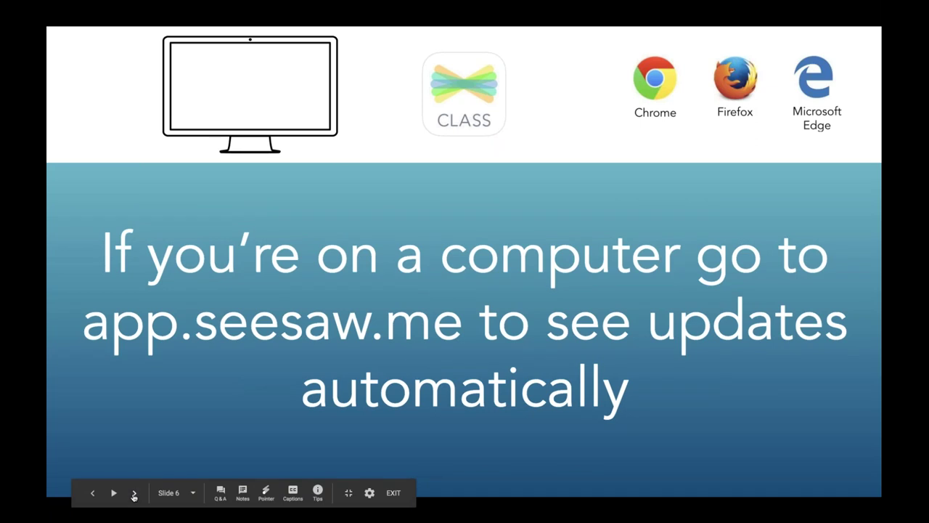
{"action": "left_click", "coordinate": [134, 494]}
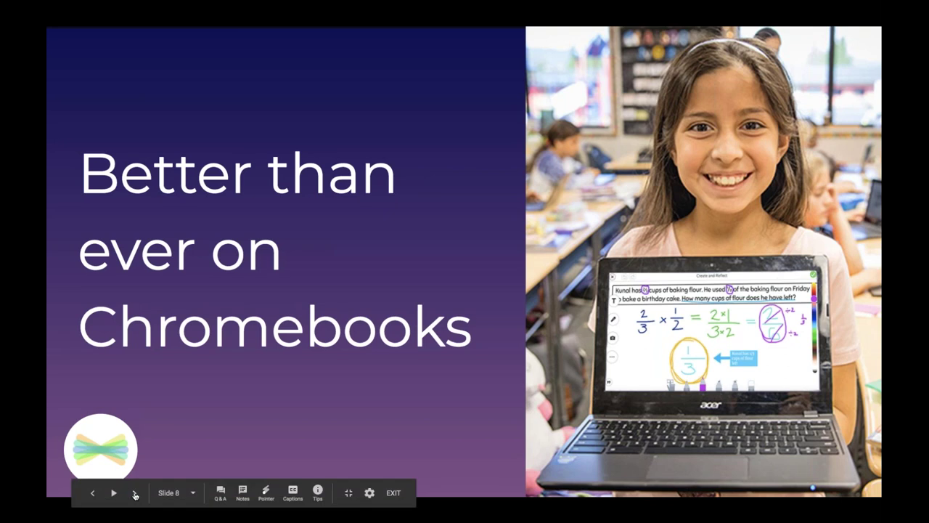
{"action": "left_click", "coordinate": [134, 495]}
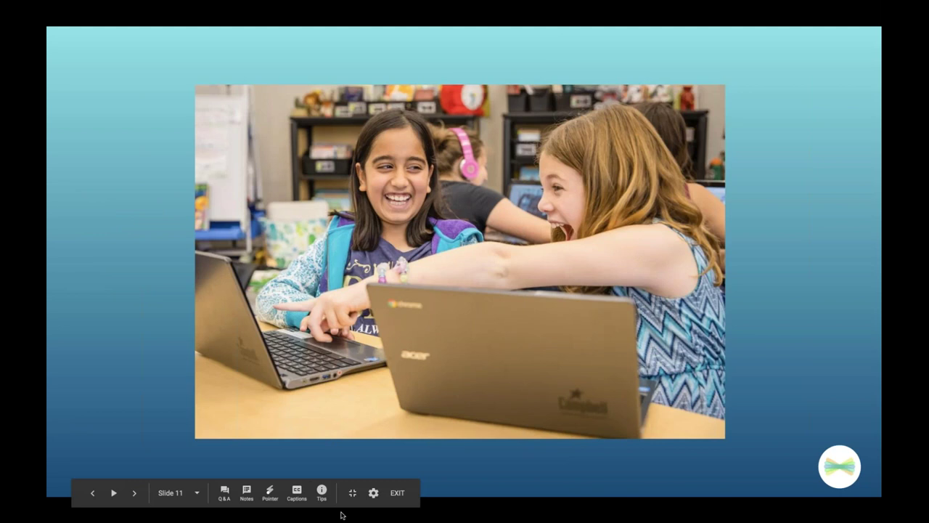
{"action": "key", "text": "Right"}
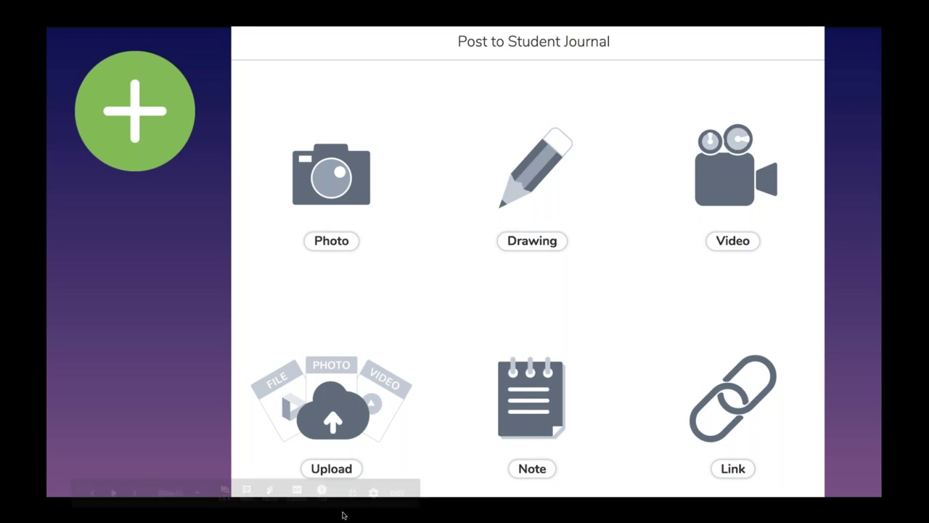
{"action": "mouse_move", "coordinate": [345, 514]}
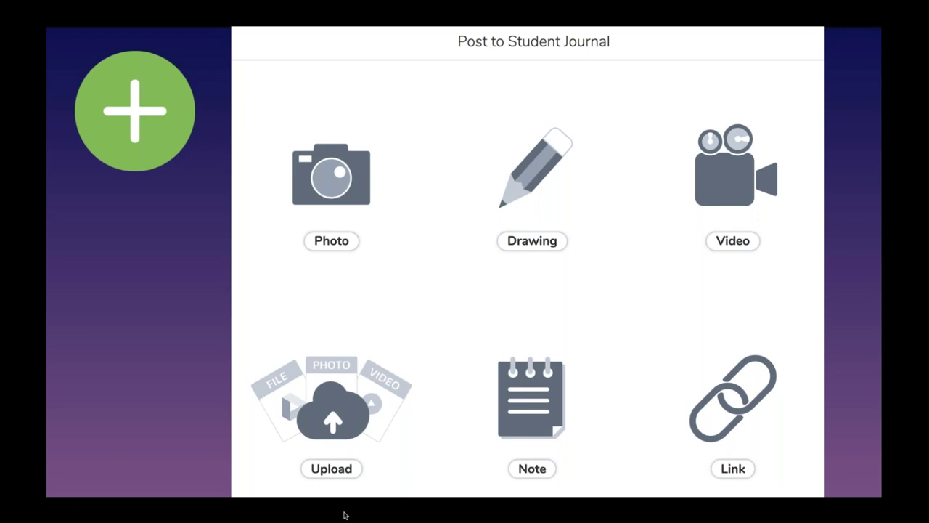
{"action": "key", "text": "Right"}
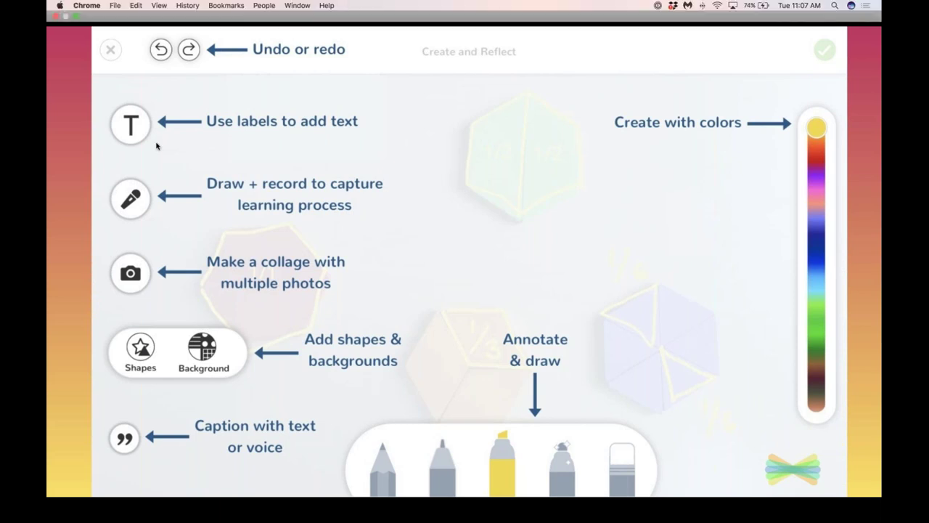
{"action": "mouse_move", "coordinate": [61, 487]}
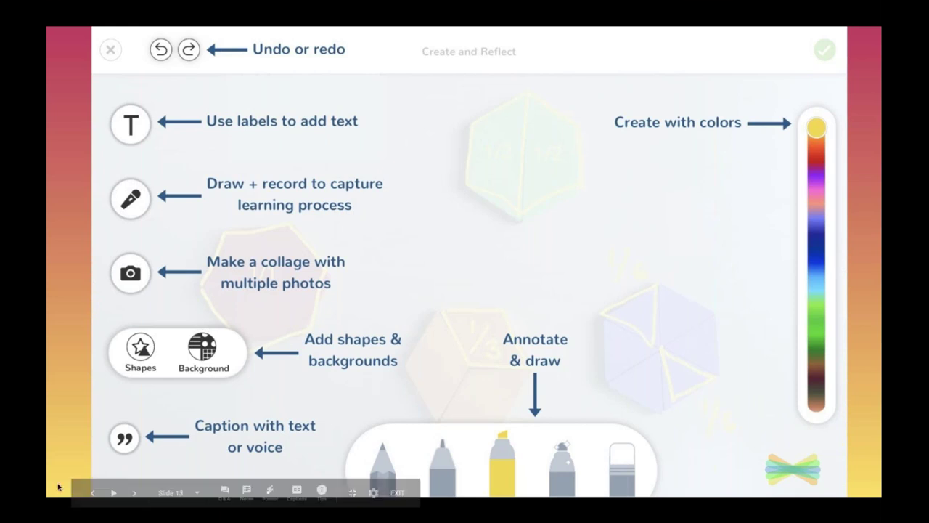
{"action": "left_click", "coordinate": [135, 493]}
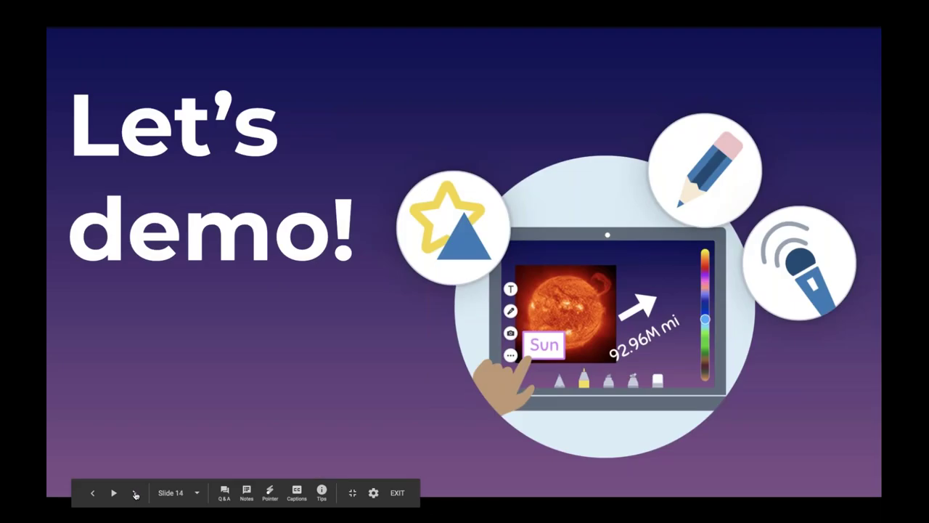
Leave the full-screen slideshow, switch to the Seesaw class page and open the 5th Grade class
{"action": "mouse_move", "coordinate": [318, 501]}
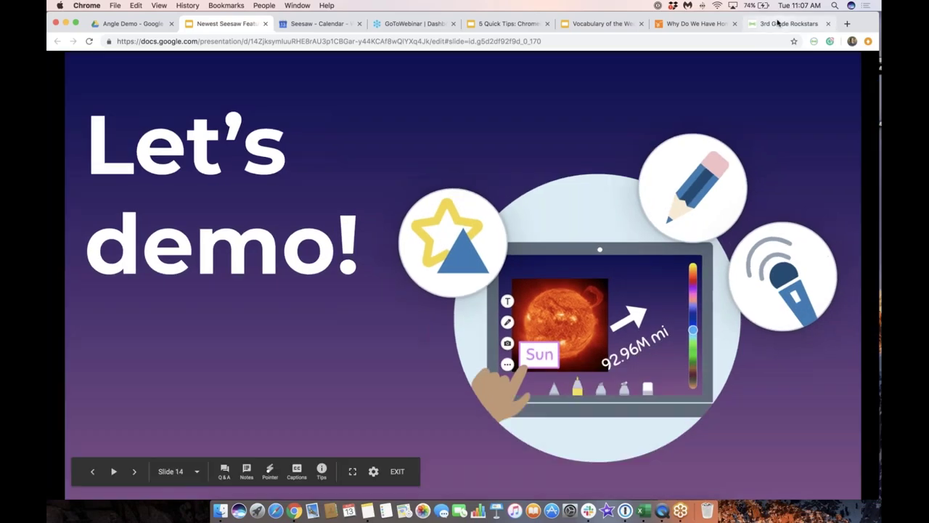
{"action": "left_click", "coordinate": [778, 23]}
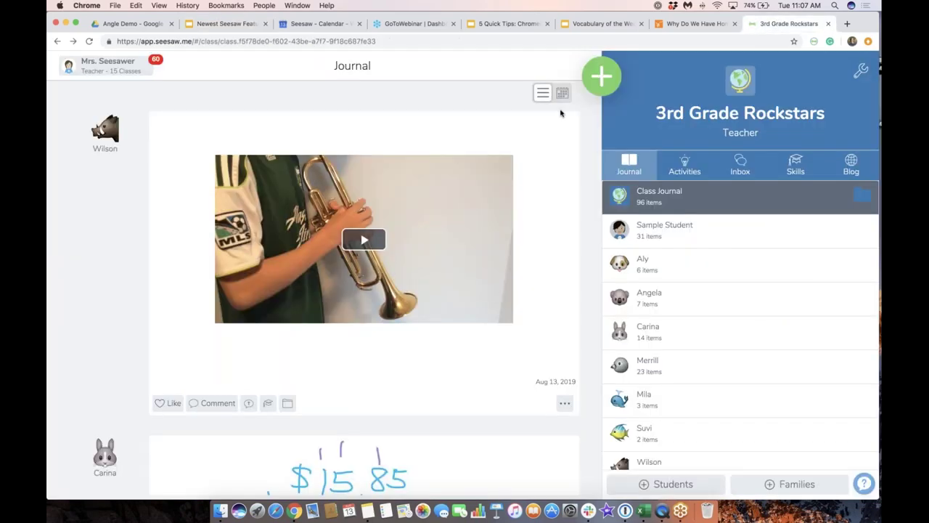
{"action": "left_click", "coordinate": [130, 77]}
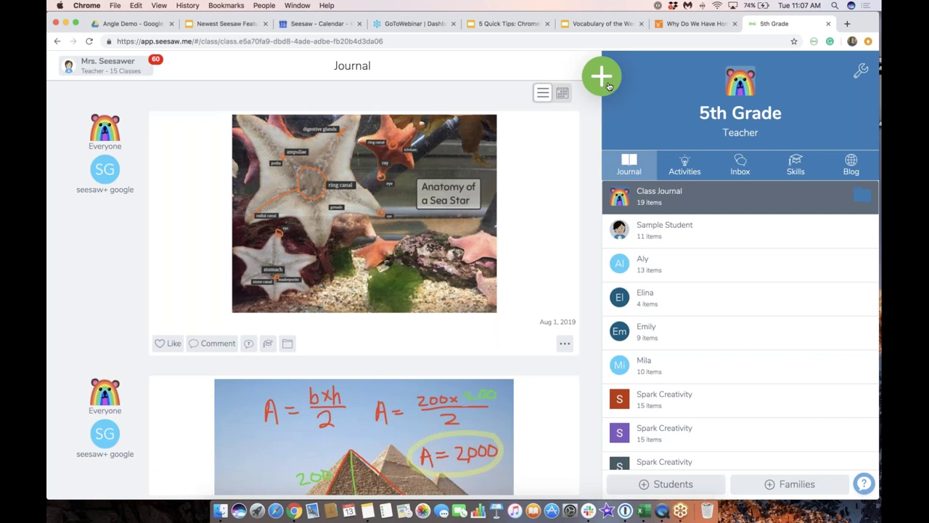
Start a new Drawing post for the student journal in the 5th Grade class
{"action": "left_click", "coordinate": [607, 84]}
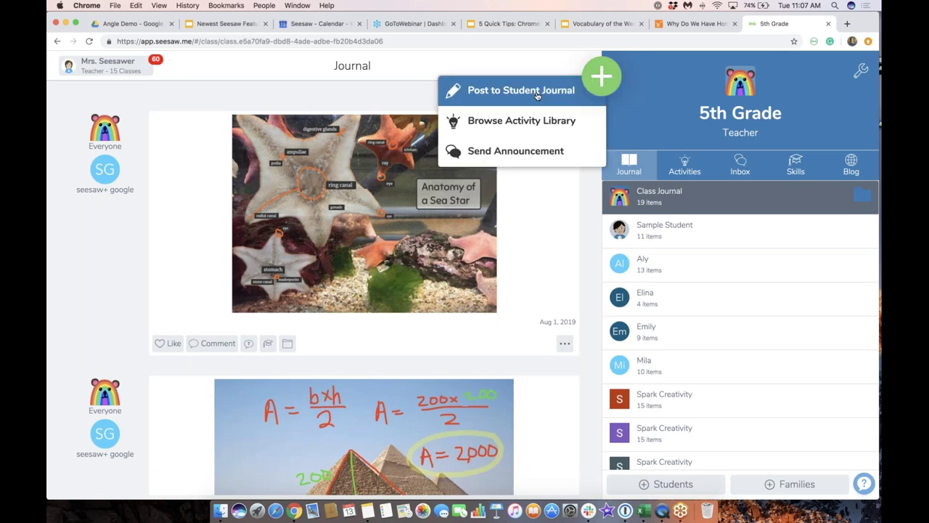
{"action": "left_click", "coordinate": [537, 93]}
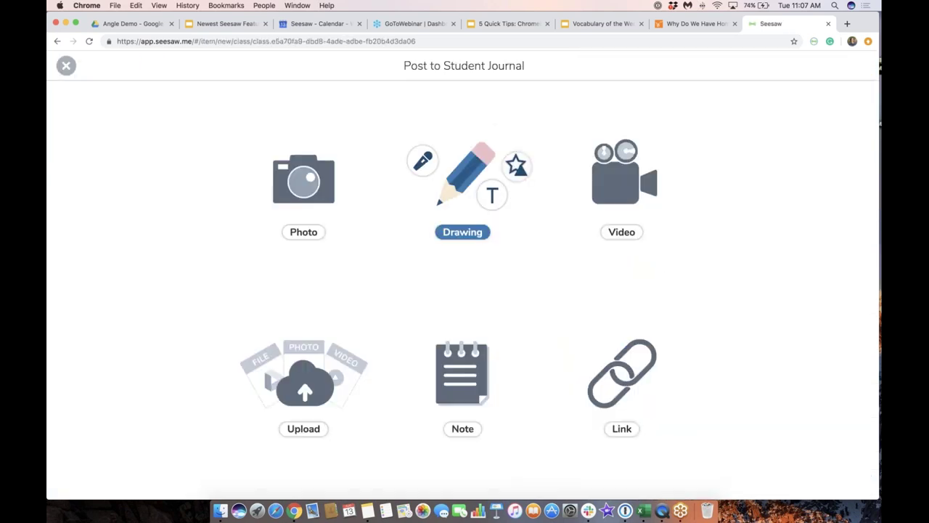
{"action": "left_click", "coordinate": [464, 199]}
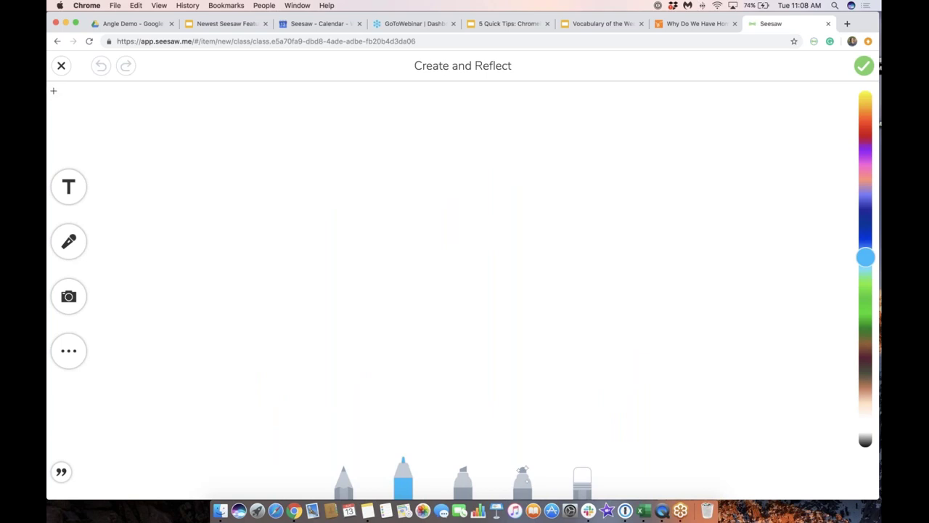
Draw short light-blue marks in the corners of the blank canvas with the marker
{"action": "mouse_move", "coordinate": [53, 114]}
{"action": "left_mouse_down"}
{"action": "mouse_move", "coordinate": [53, 94]}
{"action": "mouse_move", "coordinate": [83, 88]}
{"action": "left_mouse_up"}
{"action": "mouse_move", "coordinate": [74, 452]}
{"action": "left_mouse_down"}
{"action": "mouse_move", "coordinate": [58, 485]}
{"action": "mouse_move", "coordinate": [125, 491]}
{"action": "left_mouse_up"}
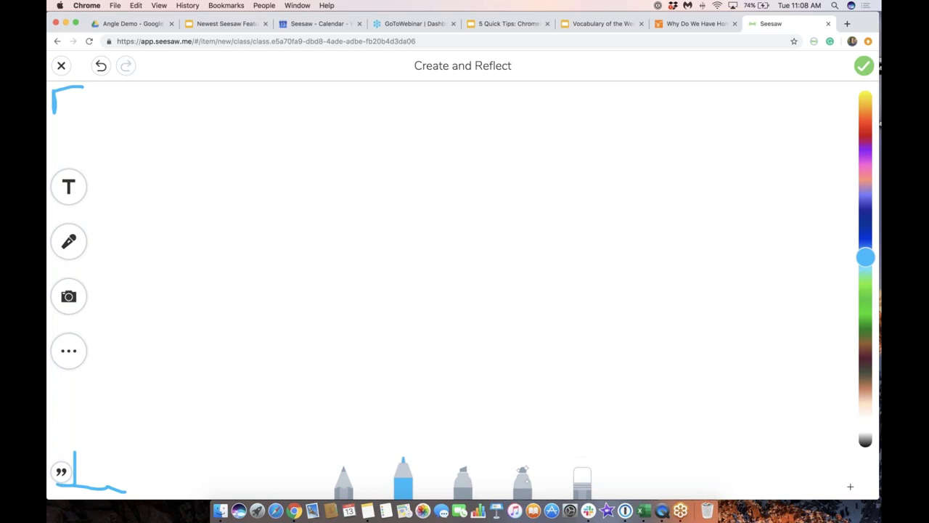
{"action": "mouse_move", "coordinate": [845, 492]}
{"action": "left_mouse_down"}
{"action": "mouse_move", "coordinate": [863, 490]}
{"action": "mouse_move", "coordinate": [873, 471]}
{"action": "left_mouse_up"}
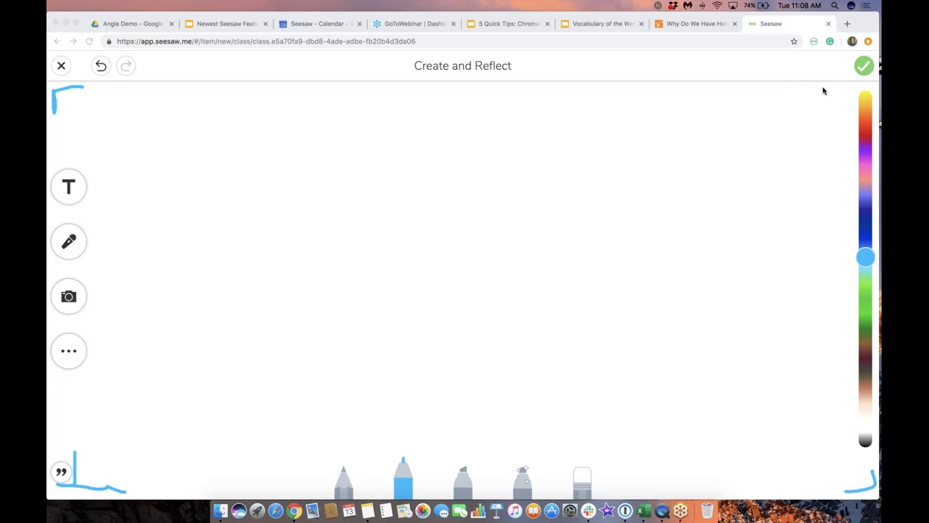
{"action": "left_click", "coordinate": [822, 88]}
{"action": "mouse_move", "coordinate": [822, 88]}
{"action": "left_mouse_down"}
{"action": "mouse_move", "coordinate": [869, 93]}
{"action": "mouse_move", "coordinate": [817, 88]}
{"action": "left_mouse_up"}
Undo all the corner marks on the canvas
{"action": "left_click", "coordinate": [102, 66]}
{"action": "left_click", "coordinate": [102, 67]}
{"action": "left_click", "coordinate": [102, 67]}
{"action": "left_click", "coordinate": [102, 67]}
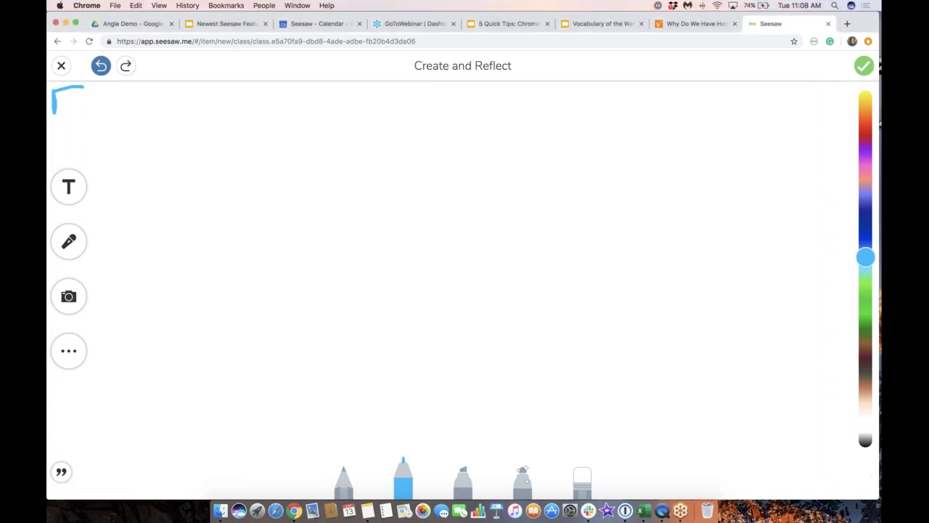
{"action": "left_click", "coordinate": [101, 67]}
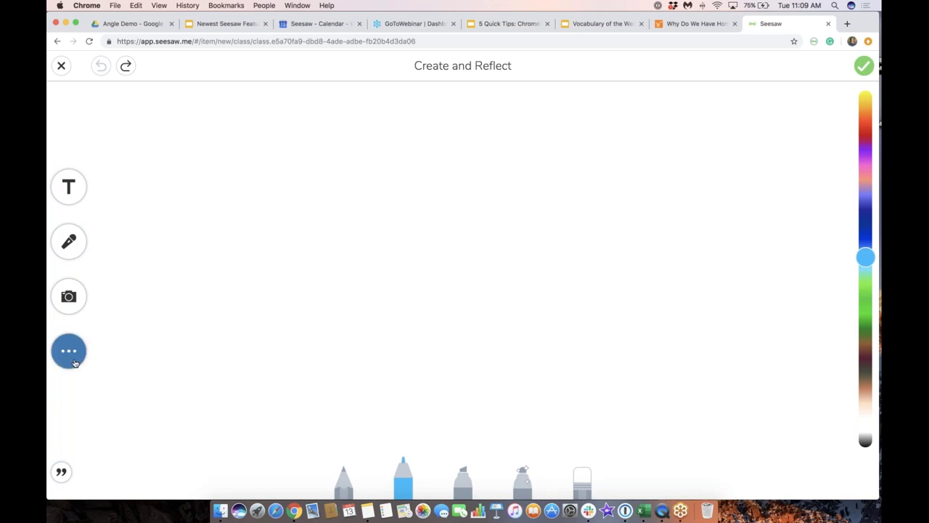
Apply the square grid background to the drawing canvas
{"action": "left_click", "coordinate": [74, 362]}
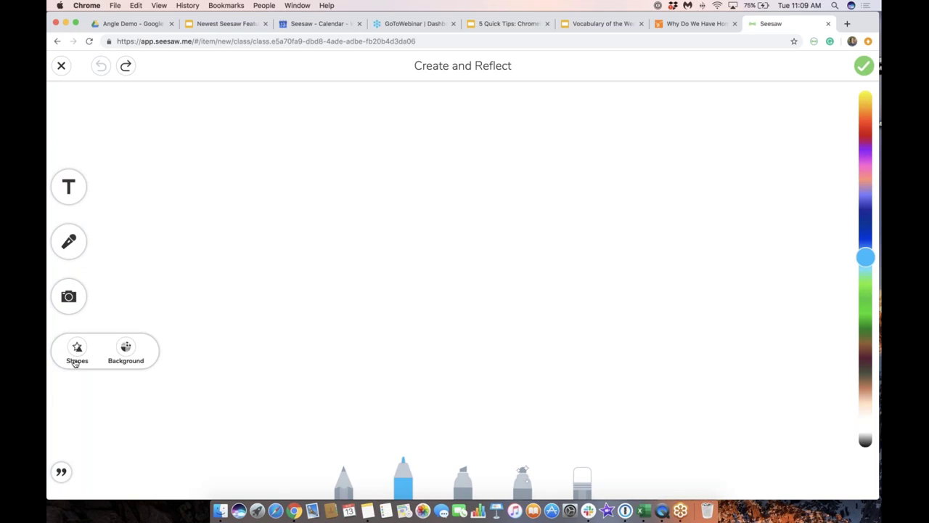
{"action": "left_click", "coordinate": [127, 351]}
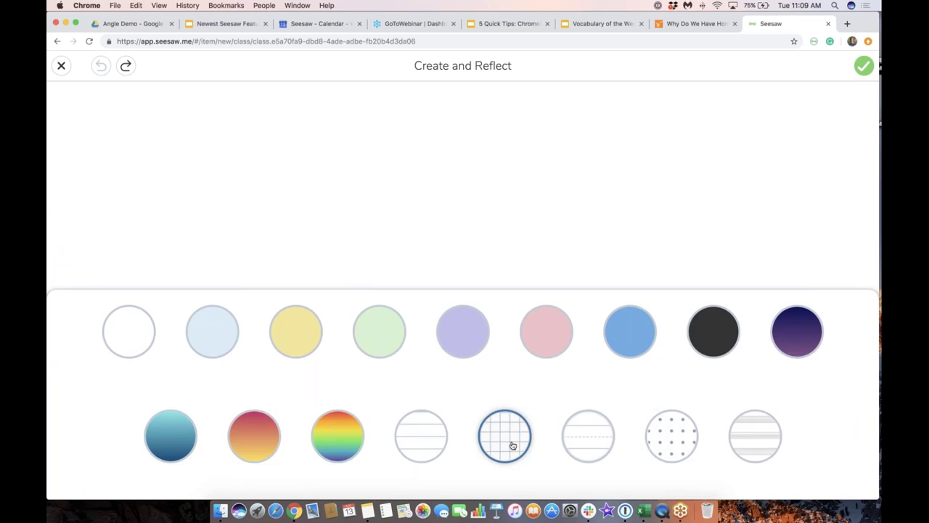
{"action": "left_click", "coordinate": [512, 445]}
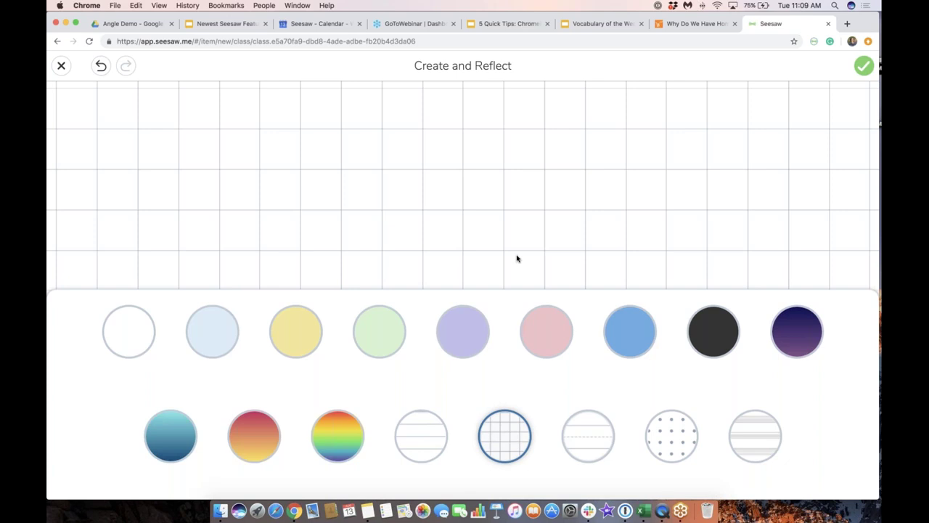
{"action": "left_click", "coordinate": [516, 258]}
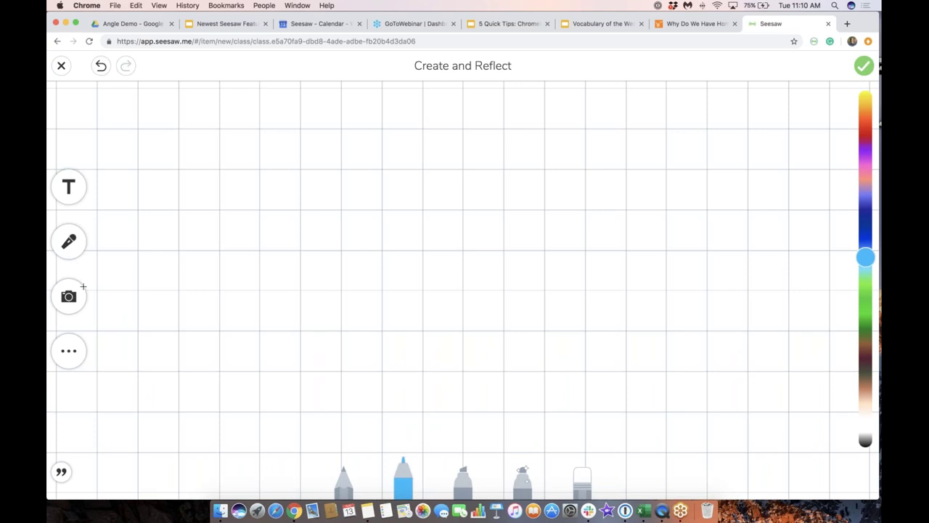
Upload the photos IMG_0035 (5).JPG, IMG_0038 (7).JPG and IMG_0040 (4).JPG from Downloads onto the canvas
{"action": "left_click", "coordinate": [70, 299]}
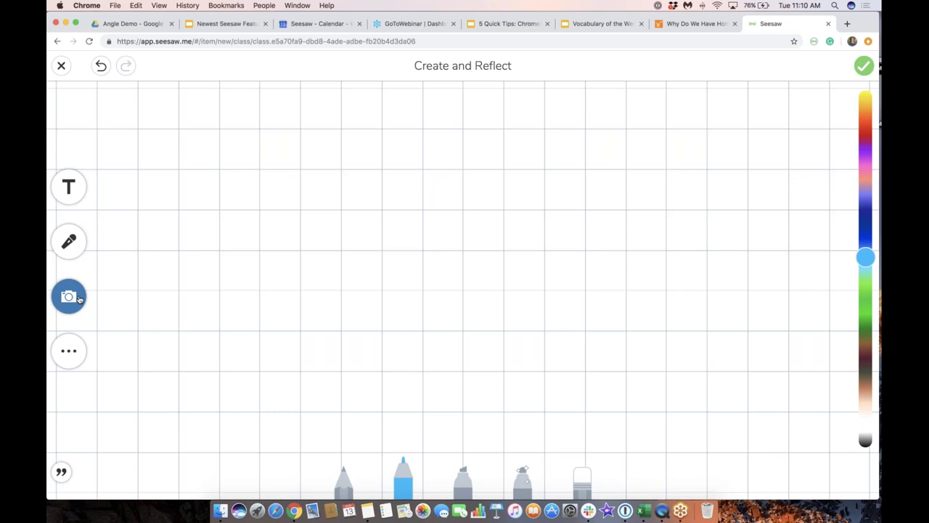
{"action": "left_click", "coordinate": [80, 299]}
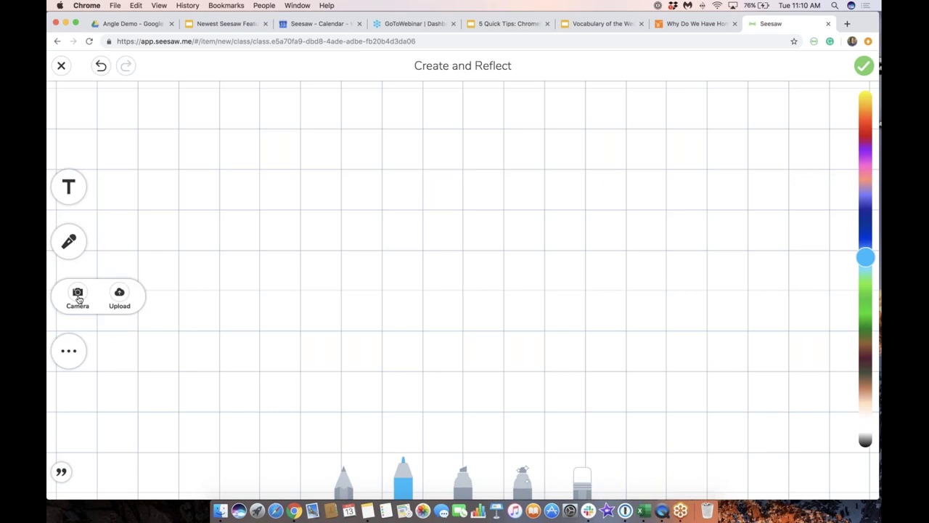
{"action": "left_click", "coordinate": [120, 293]}
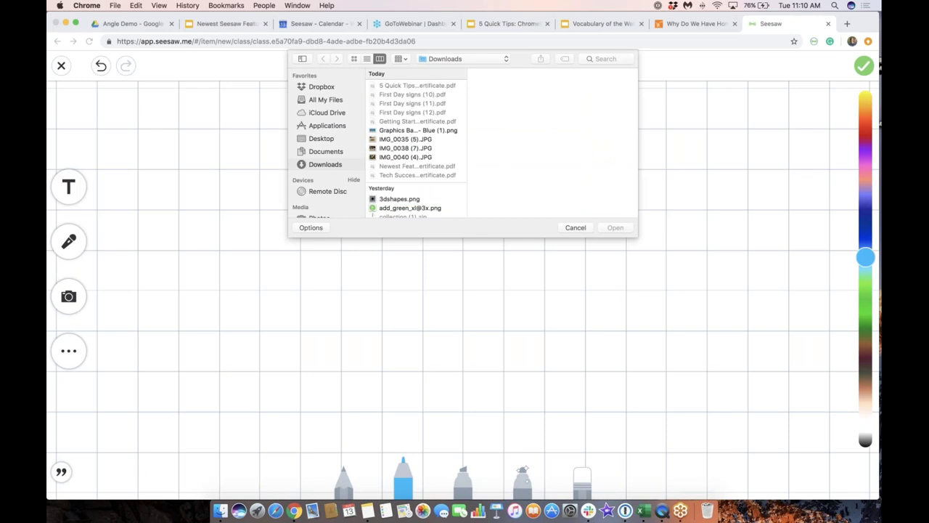
{"action": "left_click", "coordinate": [404, 142]}
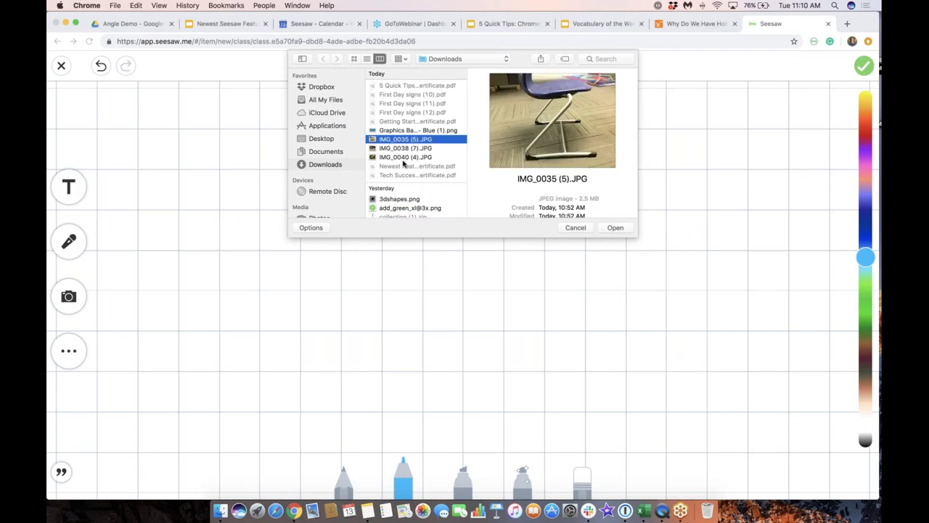
{"action": "left_click", "coordinate": [403, 158], "text": "shift"}
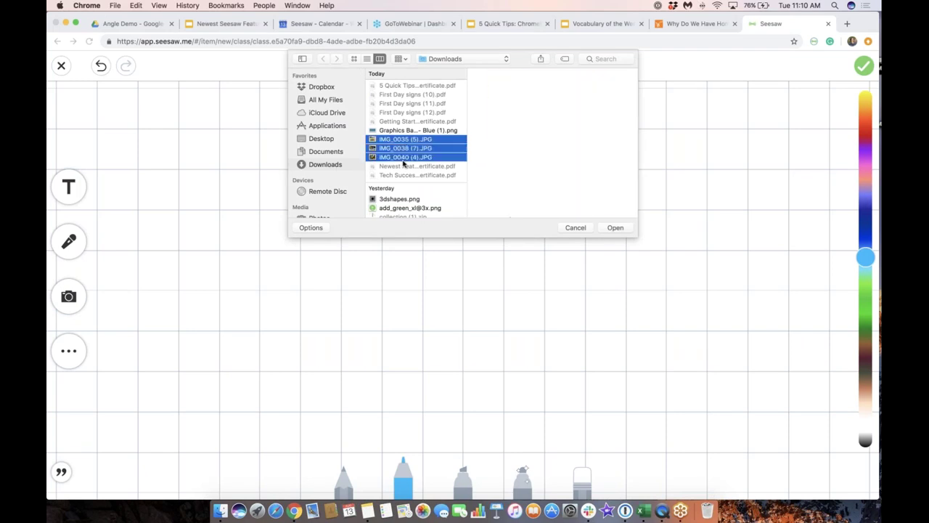
{"action": "left_click", "coordinate": [615, 228]}
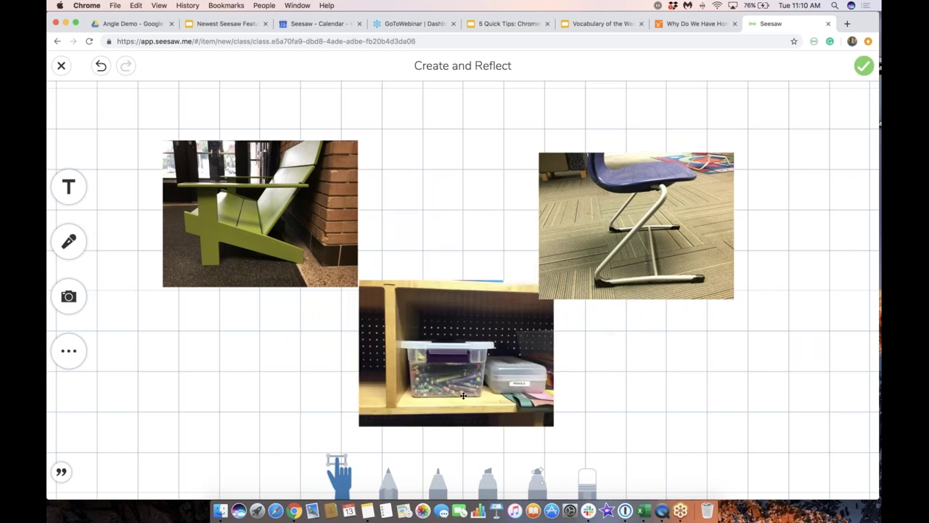
Arrange the photos with the two chairs level in the upper corners and the storage bins centred below them
{"action": "left_click_drag", "start_coordinate": [585, 244], "coordinate": [588, 220]}
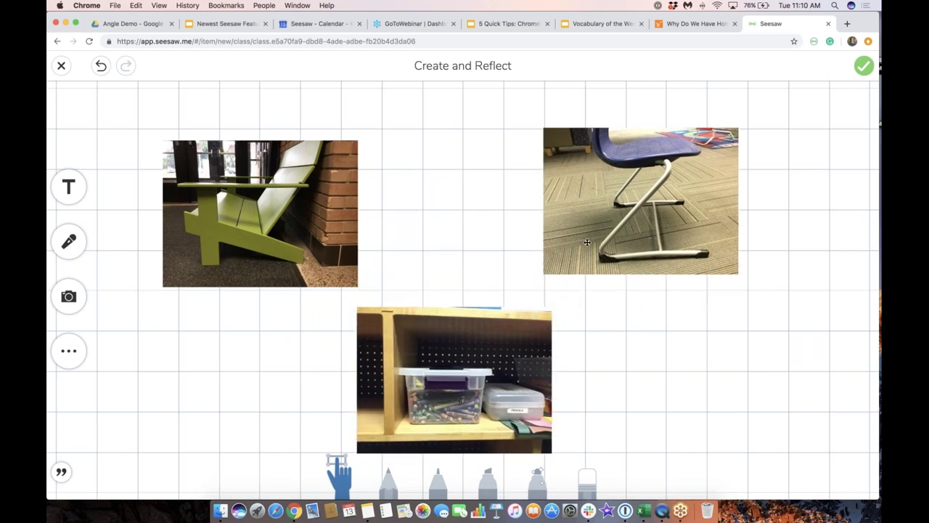
{"action": "left_click_drag", "start_coordinate": [330, 226], "coordinate": [322, 213]}
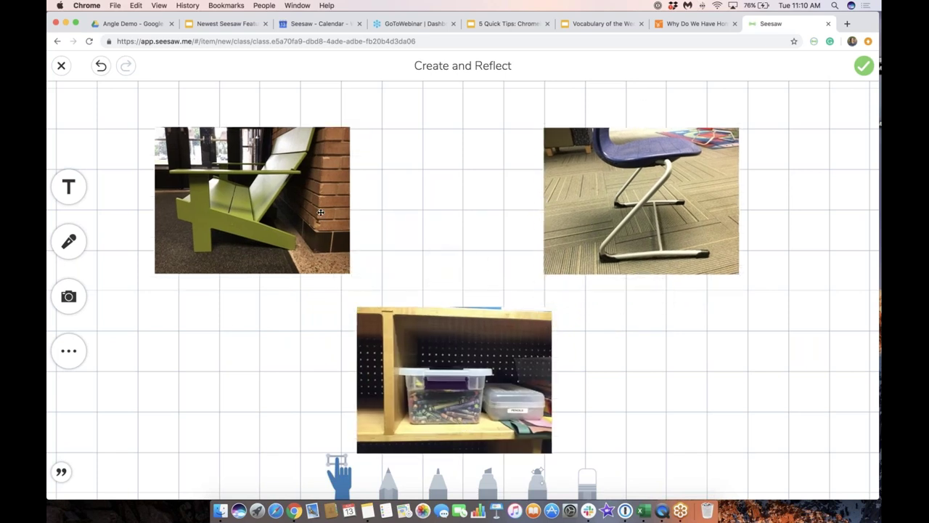
{"action": "left_click", "coordinate": [602, 207]}
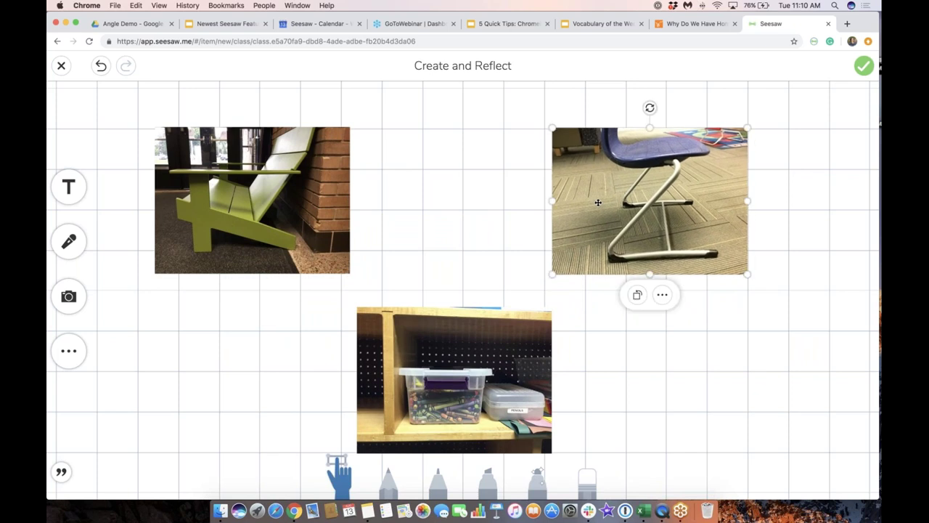
{"action": "left_click", "coordinate": [586, 306]}
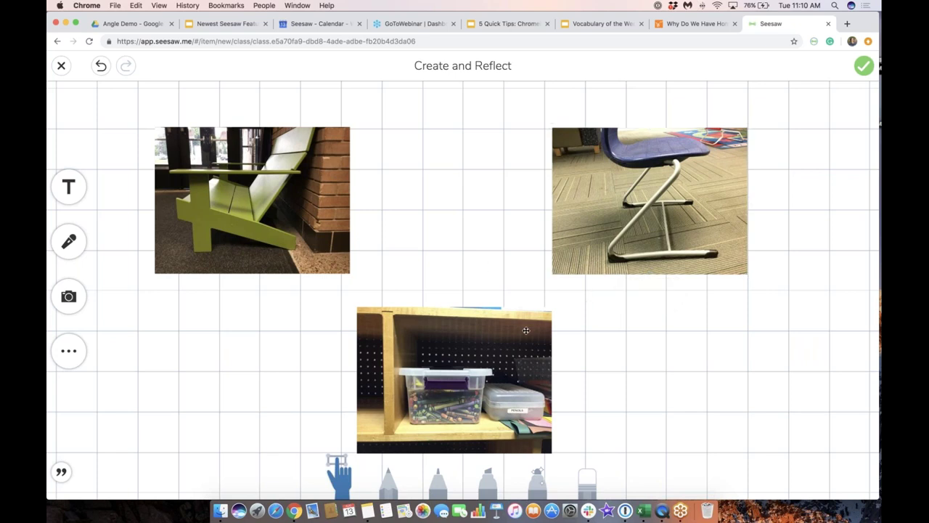
{"action": "left_click_drag", "start_coordinate": [526, 330], "coordinate": [525, 318]}
{"action": "left_click", "coordinate": [598, 328]}
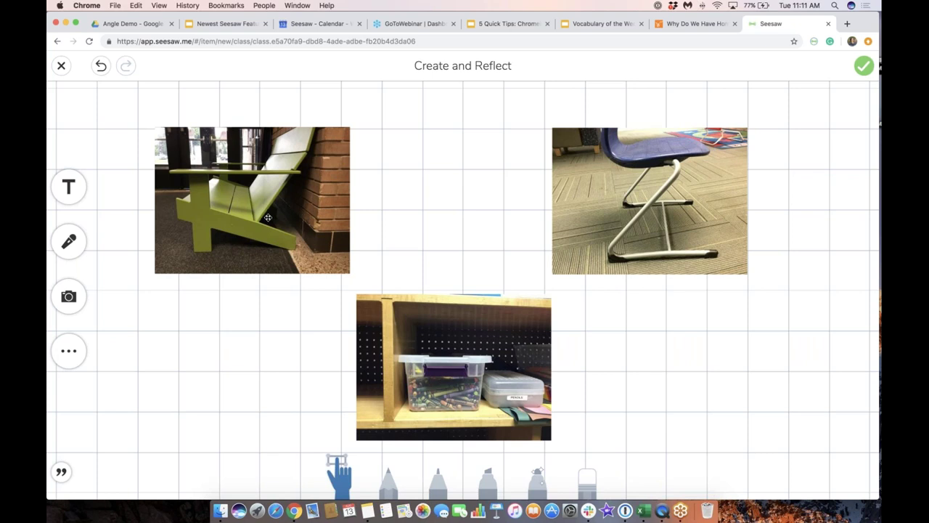
Add an outlined text label reading "obtuse" and place it just above the green chair photo
{"action": "left_click", "coordinate": [78, 195]}
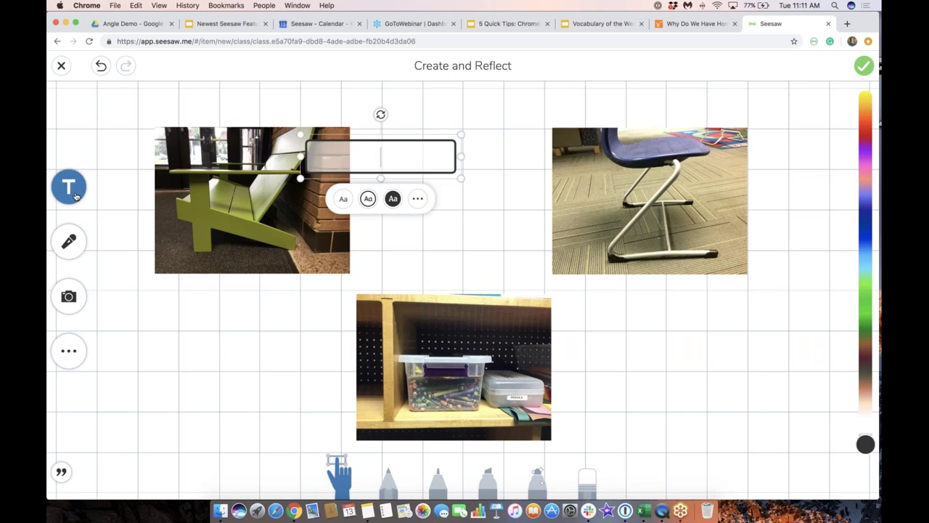
{"action": "type", "text": "obtuse"}
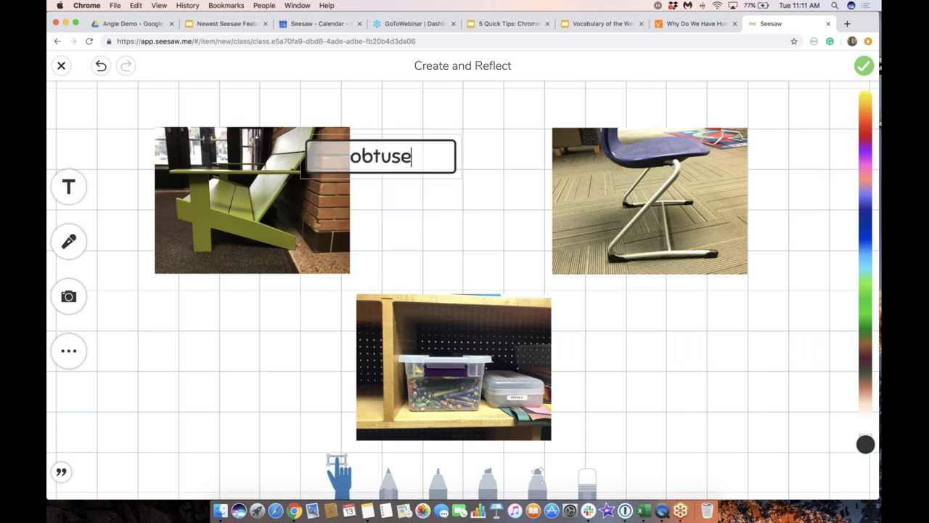
{"action": "left_click", "coordinate": [340, 164]}
{"action": "left_click_drag", "start_coordinate": [341, 164], "coordinate": [215, 108]}
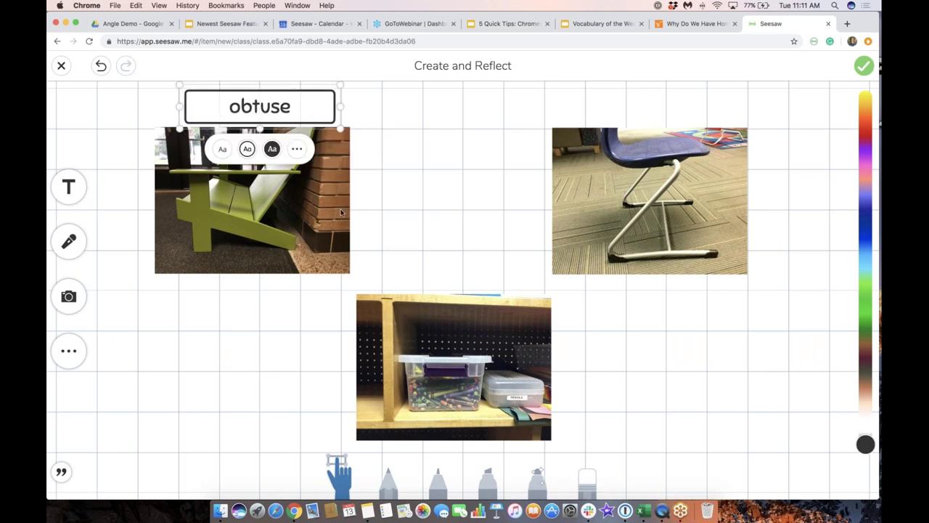
Add a text label reading "acute", colour it green and place it just above the blue chair photo
{"action": "left_click", "coordinate": [68, 188]}
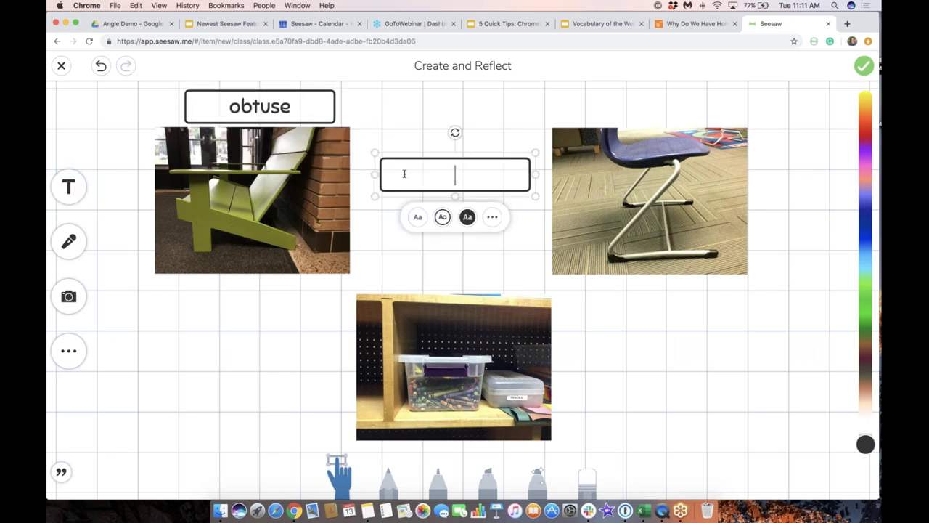
{"action": "type", "text": "acute"}
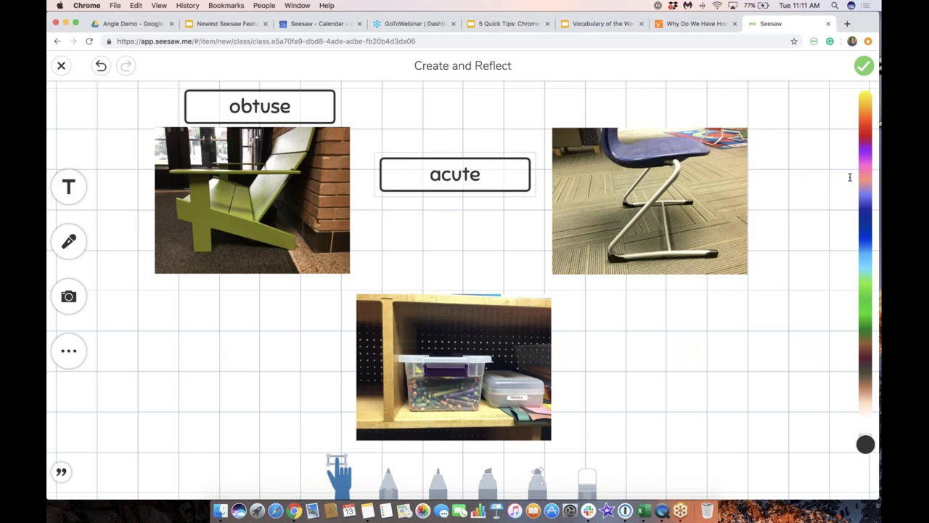
{"action": "left_click_drag", "start_coordinate": [866, 191], "coordinate": [863, 308]}
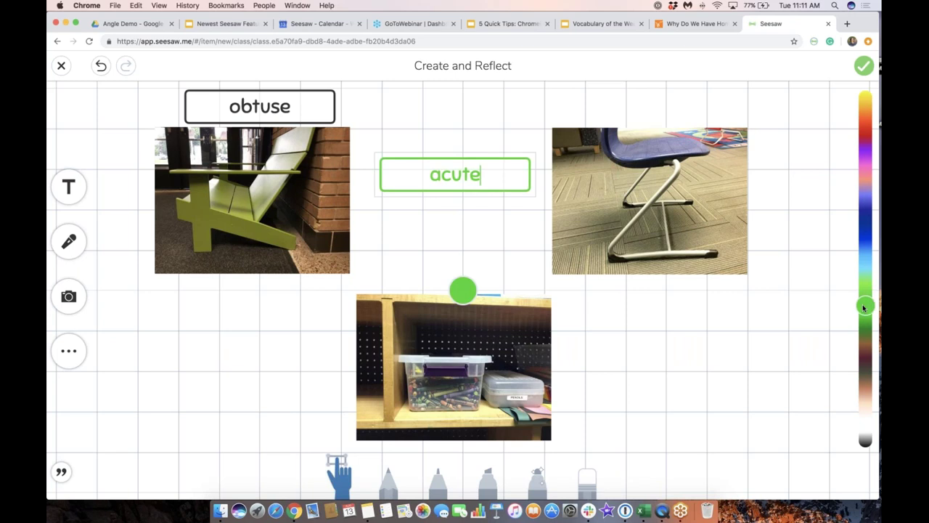
{"action": "left_click", "coordinate": [496, 169]}
{"action": "left_click_drag", "start_coordinate": [496, 169], "coordinate": [695, 100]}
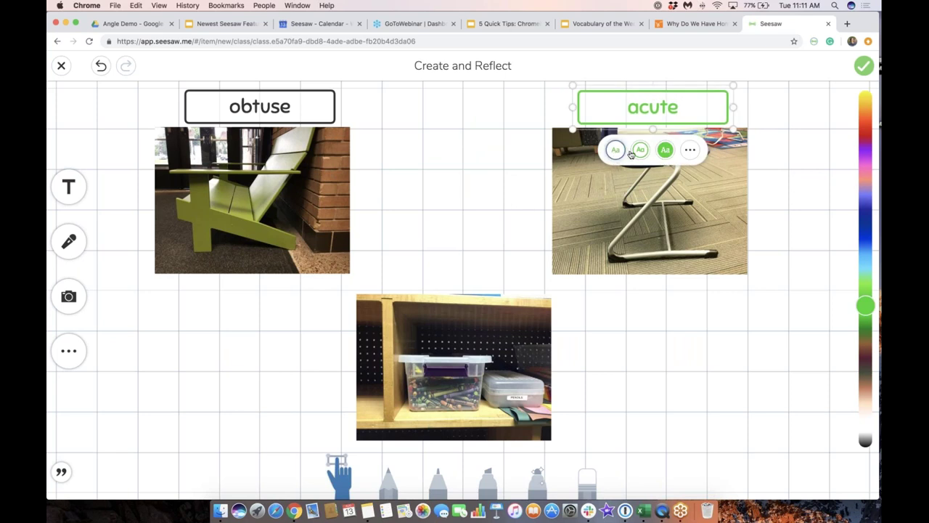
Restyle the "acute" label as white serif text on a solid green background
{"action": "left_click", "coordinate": [639, 150]}
{"action": "left_click", "coordinate": [662, 150]}
{"action": "left_click", "coordinate": [662, 149]}
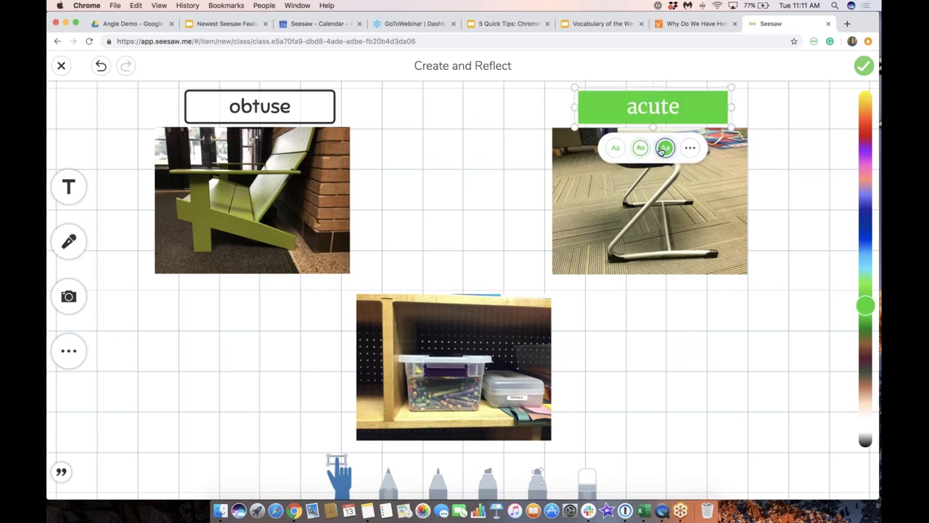
{"action": "left_click", "coordinate": [469, 150]}
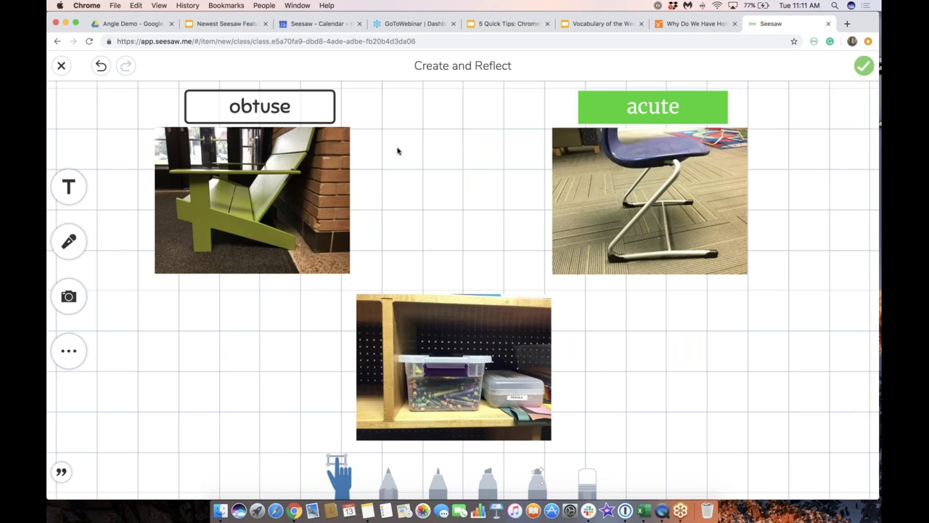
Add a text label reading "right" with a solid dark blue background and place it just above the storage bin photo
{"action": "left_click", "coordinate": [77, 196]}
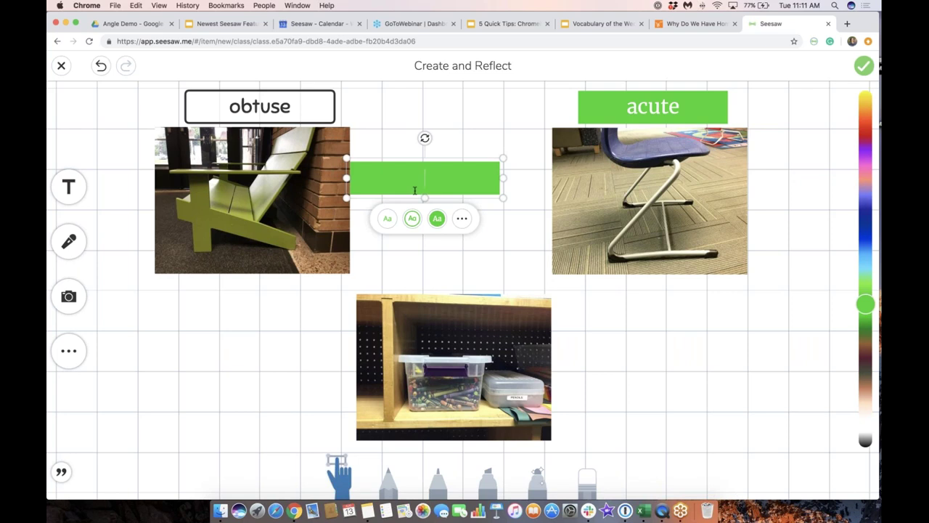
{"action": "type", "text": "right"}
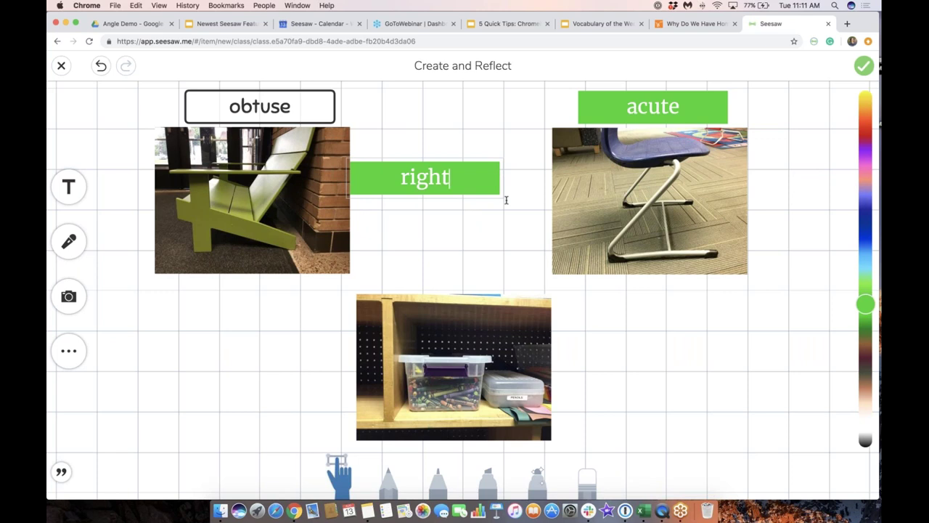
{"action": "left_click_drag", "start_coordinate": [866, 303], "coordinate": [865, 239]}
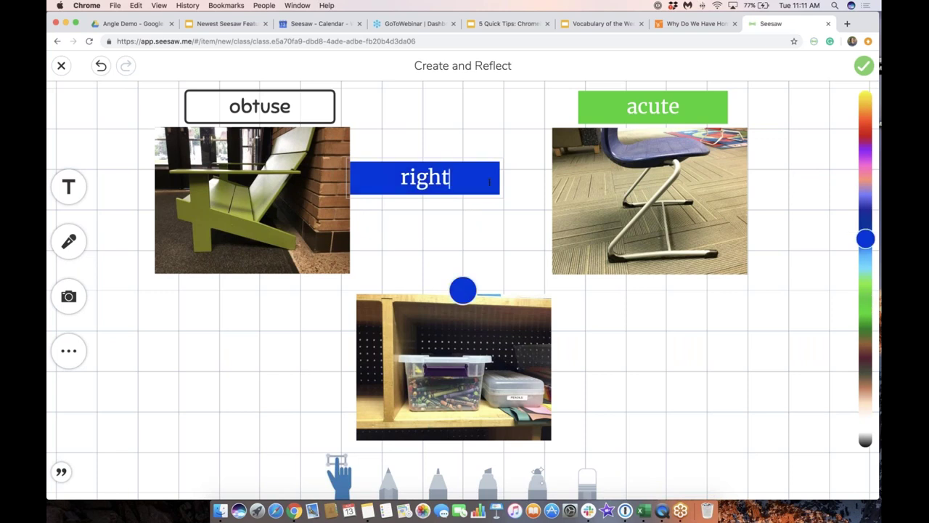
{"action": "left_click", "coordinate": [503, 218]}
{"action": "left_click_drag", "start_coordinate": [502, 218], "coordinate": [514, 295]}
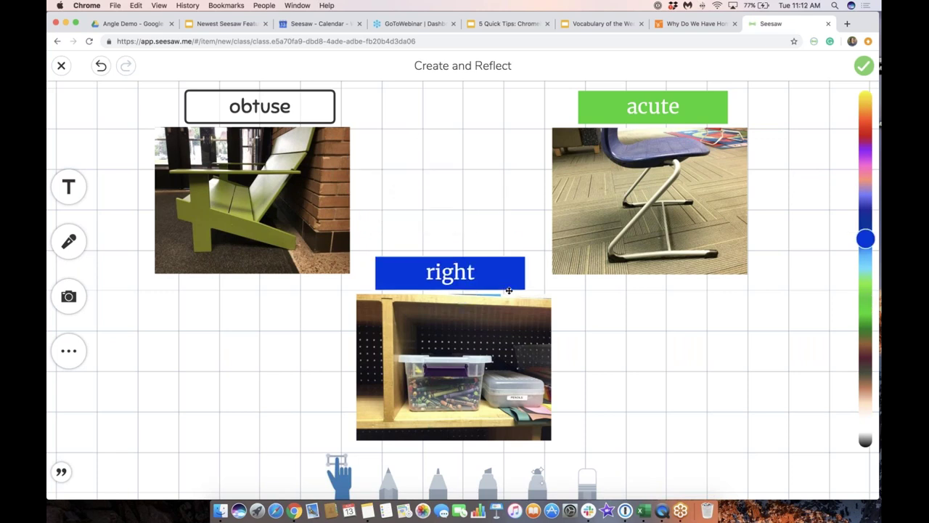
{"action": "left_click", "coordinate": [517, 240]}
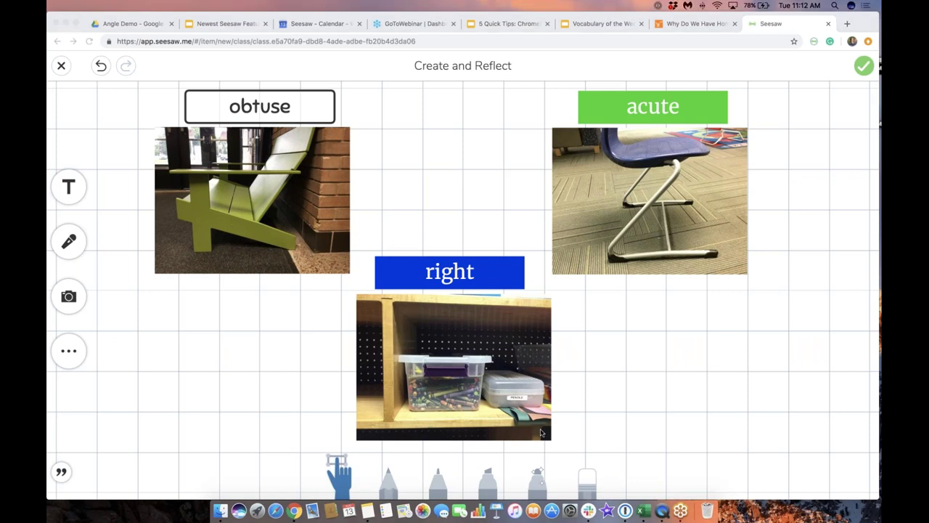
Trace the acute angle of the blue chair's leg in pink and the green chair's obtuse seat angle in red with the glow pen
{"action": "left_click", "coordinate": [541, 488]}
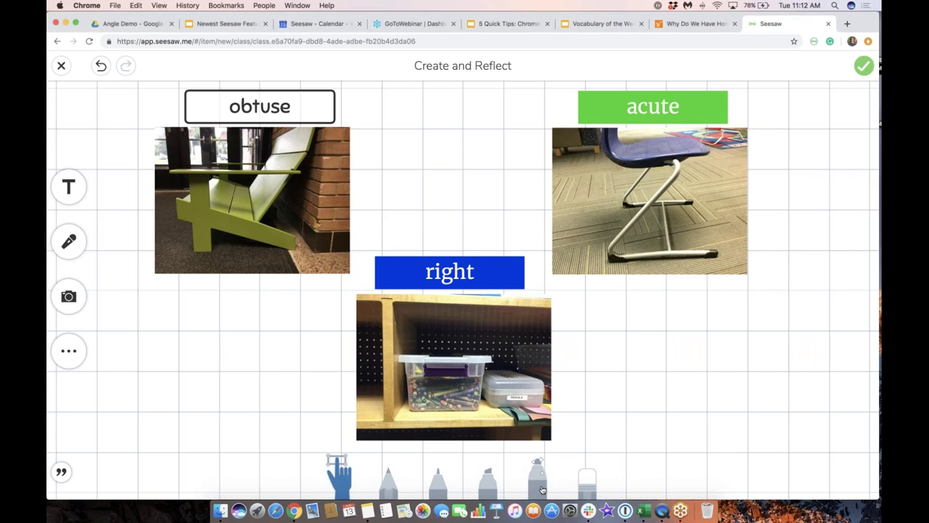
{"action": "left_click", "coordinate": [541, 486]}
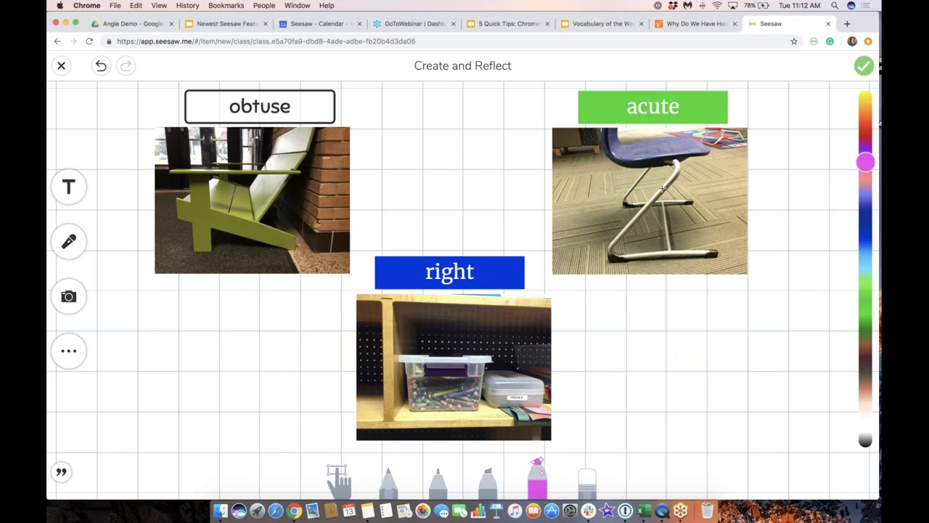
{"action": "mouse_move", "coordinate": [662, 189]}
{"action": "left_mouse_down"}
{"action": "mouse_move", "coordinate": [620, 252]}
{"action": "mouse_move", "coordinate": [715, 254]}
{"action": "left_mouse_up"}
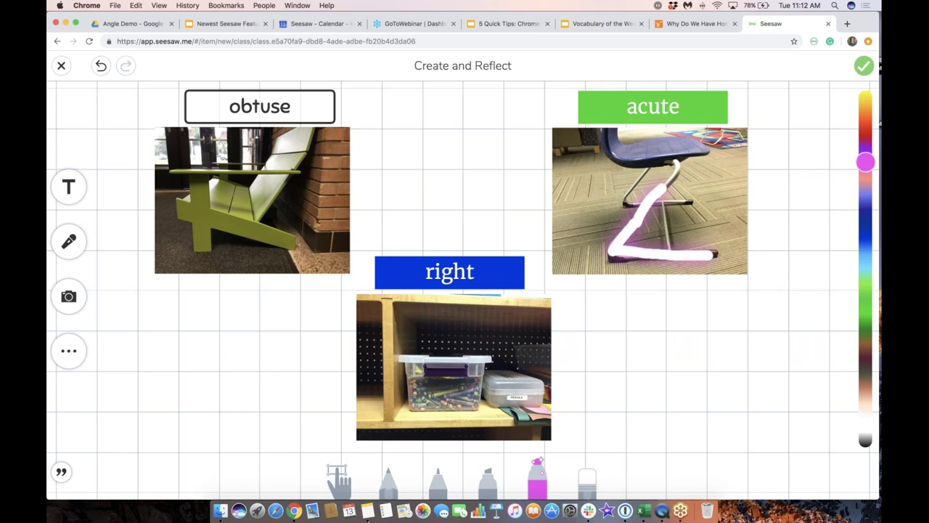
{"action": "left_click", "coordinate": [865, 129]}
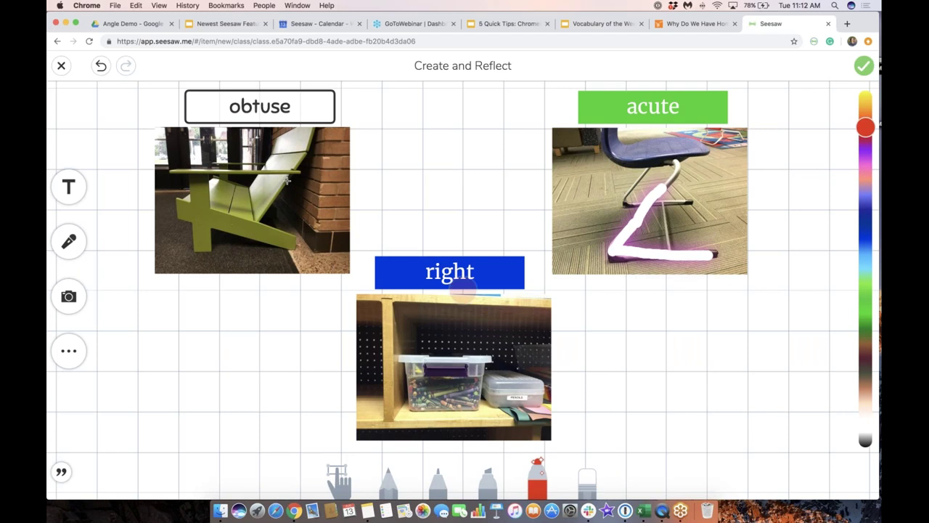
{"action": "mouse_move", "coordinate": [288, 178]}
{"action": "left_mouse_down"}
{"action": "mouse_move", "coordinate": [249, 227]}
{"action": "mouse_move", "coordinate": [174, 211]}
{"action": "left_mouse_up"}
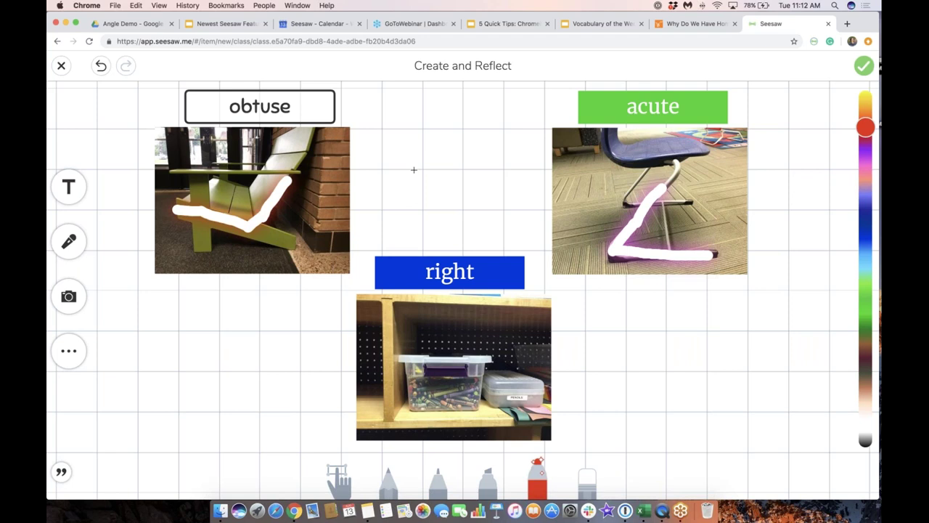
Look through the available shapes and add two straight line shapes to the canvas
{"action": "left_click", "coordinate": [75, 359]}
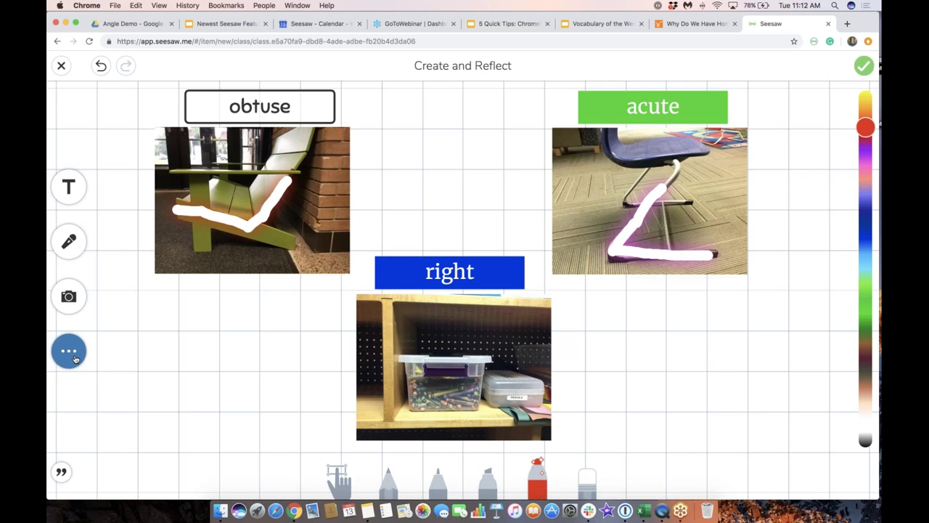
{"action": "left_click", "coordinate": [74, 359]}
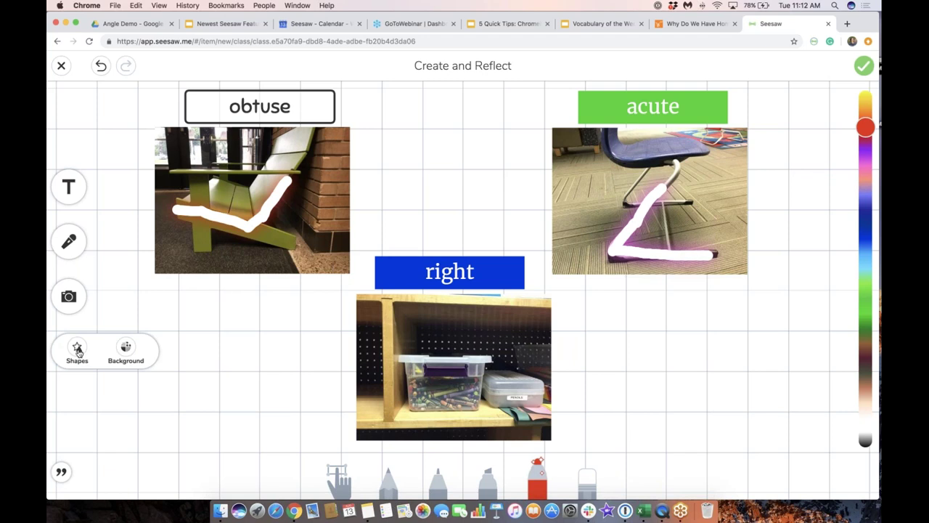
{"action": "left_click", "coordinate": [77, 352]}
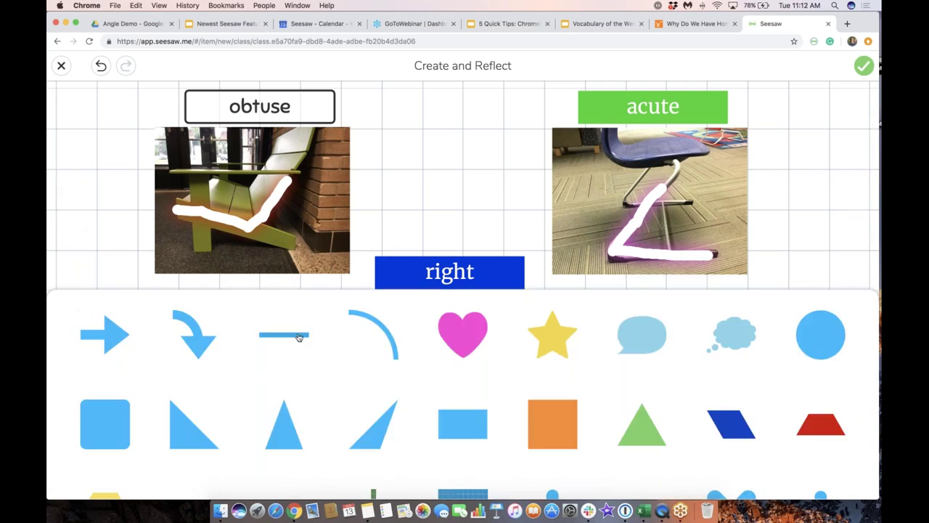
{"action": "scroll", "coordinate": [320, 356], "scroll_direction": "down", "scroll_amount": 3}
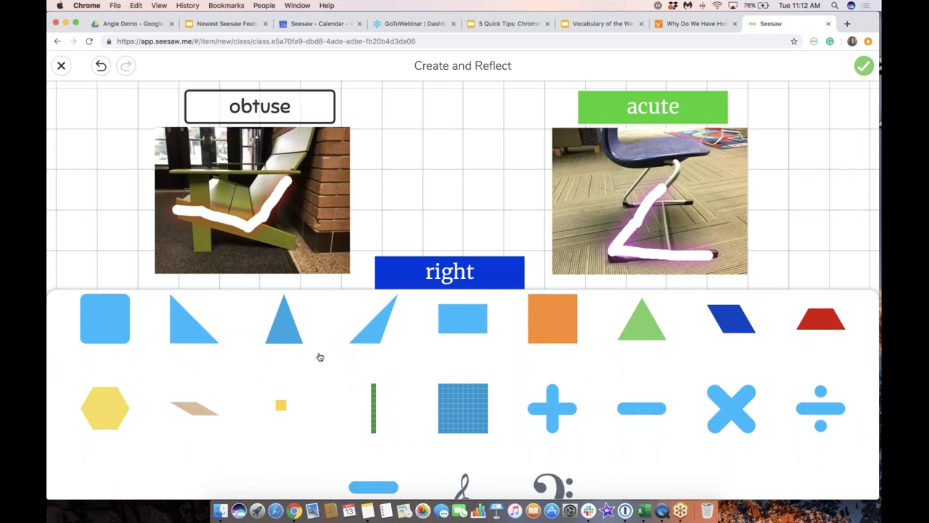
{"action": "scroll", "coordinate": [319, 357], "scroll_direction": "down", "scroll_amount": 1}
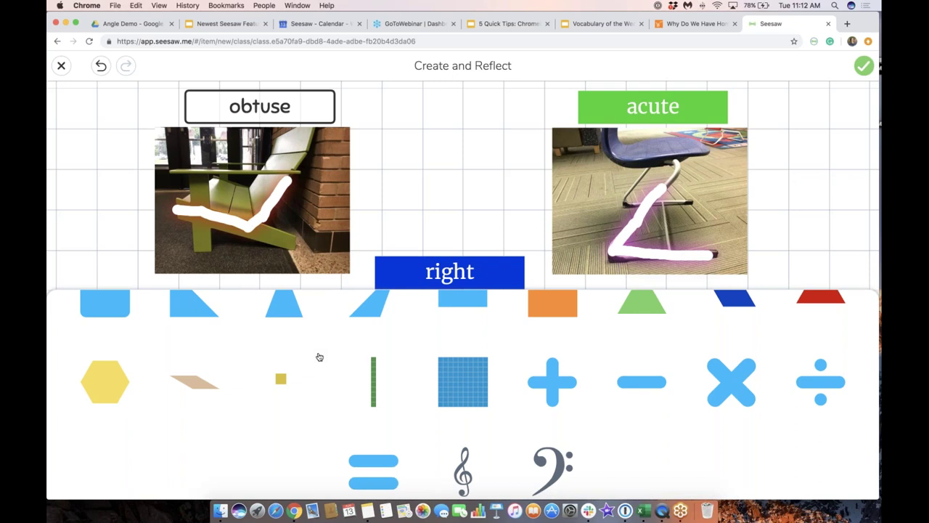
{"action": "scroll", "coordinate": [319, 356], "scroll_direction": "down", "scroll_amount": 1}
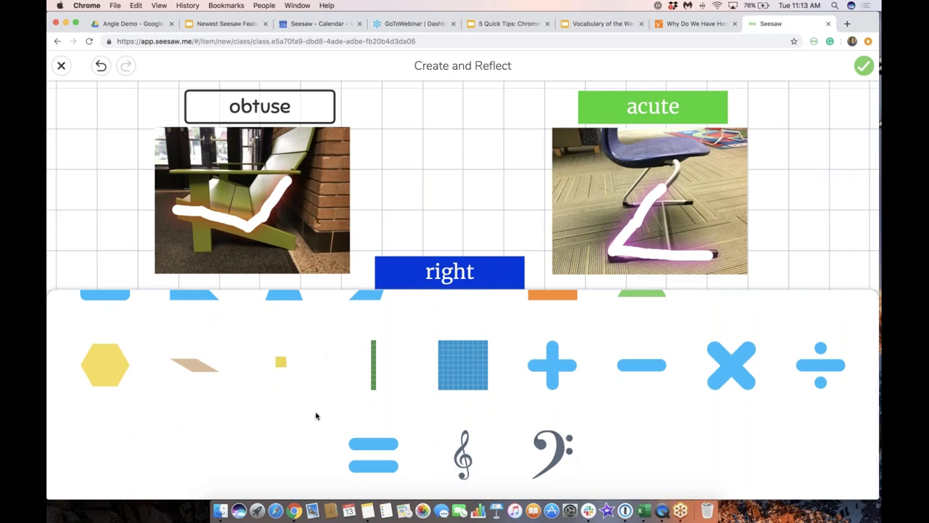
{"action": "scroll", "coordinate": [315, 415], "scroll_direction": "up", "scroll_amount": 5}
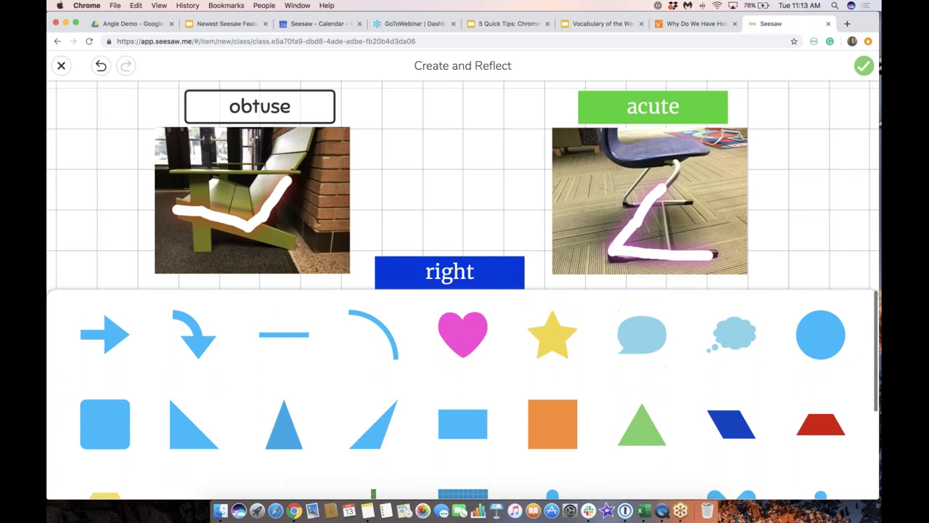
{"action": "left_click", "coordinate": [294, 336]}
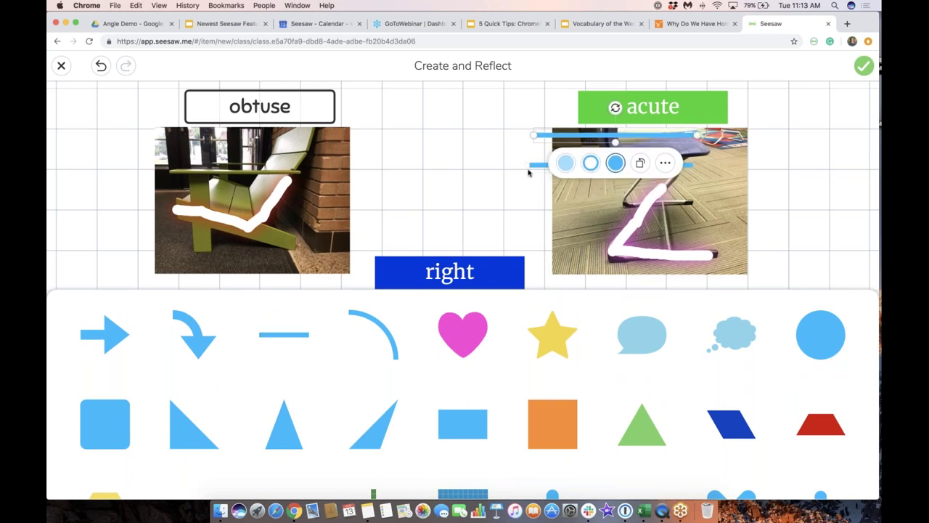
{"action": "left_click", "coordinate": [477, 184]}
Turn one line vertical along the shelf divider, lay the other along the shelf base, and shorten them to form a right angle
{"action": "left_click_drag", "start_coordinate": [535, 155], "coordinate": [265, 355]}
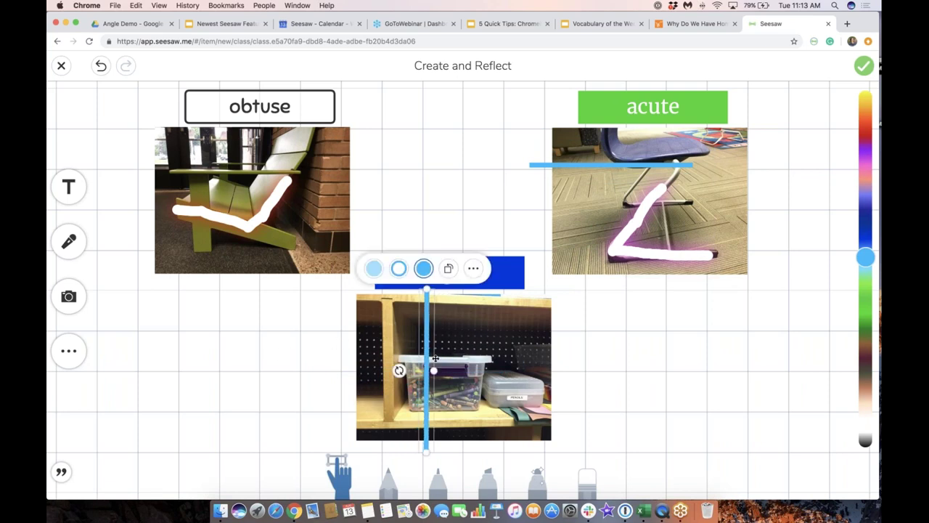
{"action": "left_click_drag", "start_coordinate": [435, 358], "coordinate": [390, 328]}
{"action": "left_click_drag", "start_coordinate": [569, 165], "coordinate": [425, 420]}
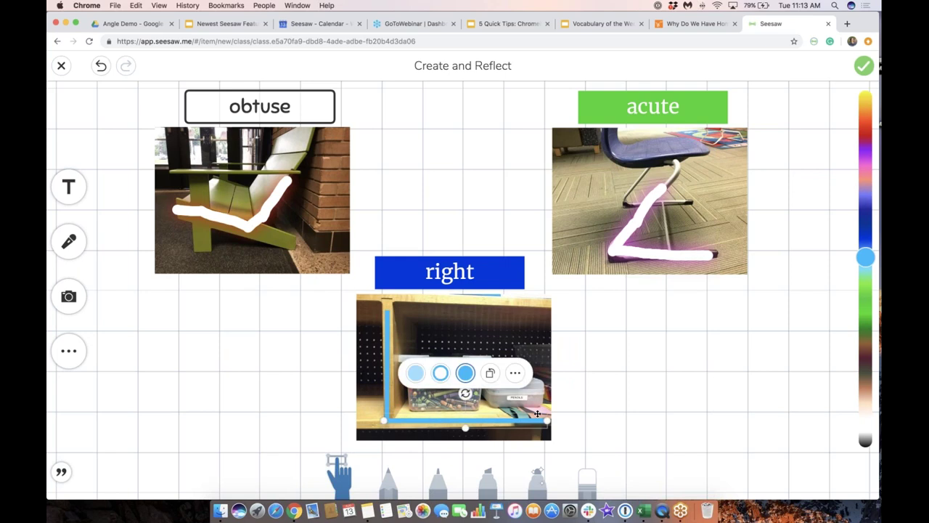
{"action": "left_click_drag", "start_coordinate": [546, 420], "coordinate": [517, 419]}
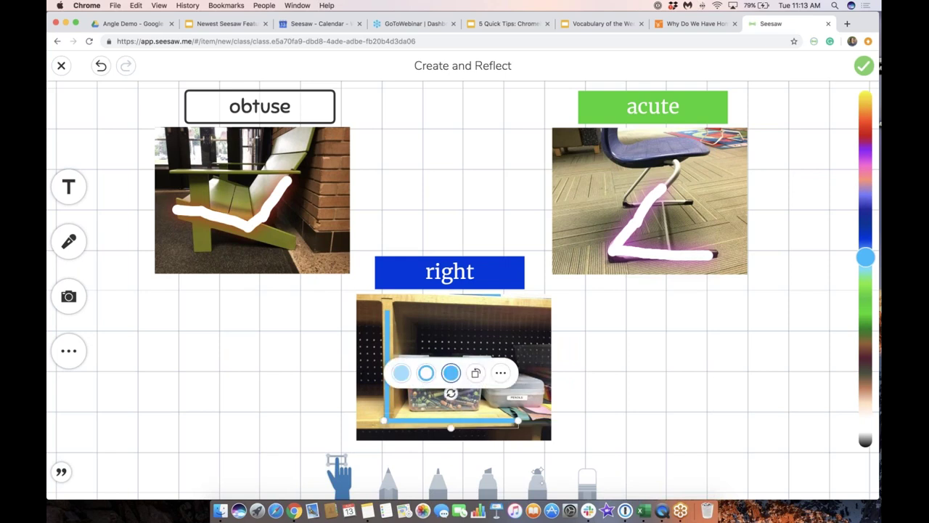
{"action": "left_click", "coordinate": [617, 363]}
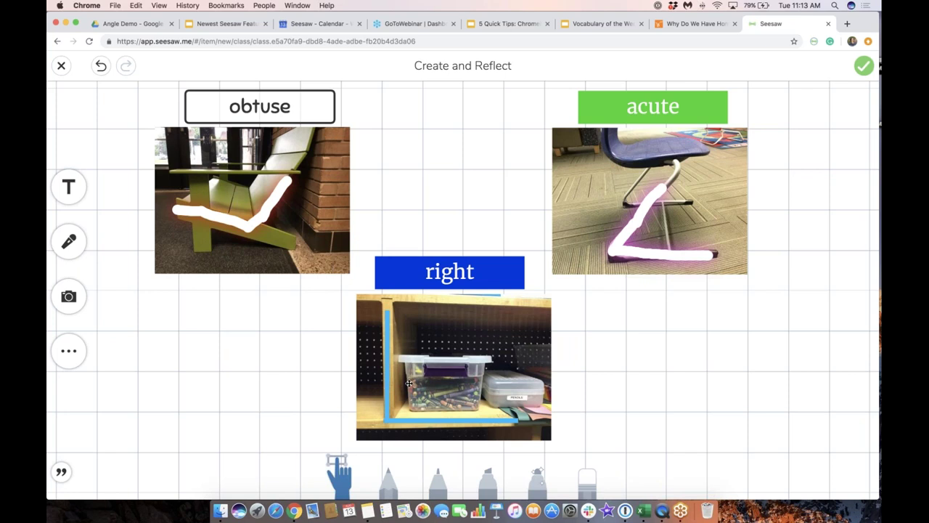
Recolour both the vertical and the horizontal line on the storage bin photo purple
{"action": "left_click", "coordinate": [388, 374]}
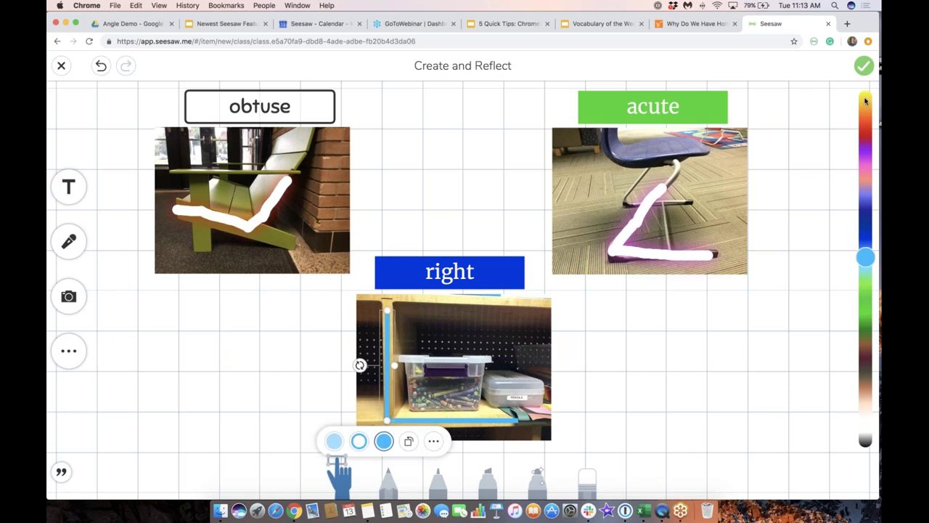
{"action": "left_click_drag", "start_coordinate": [864, 102], "coordinate": [866, 152]}
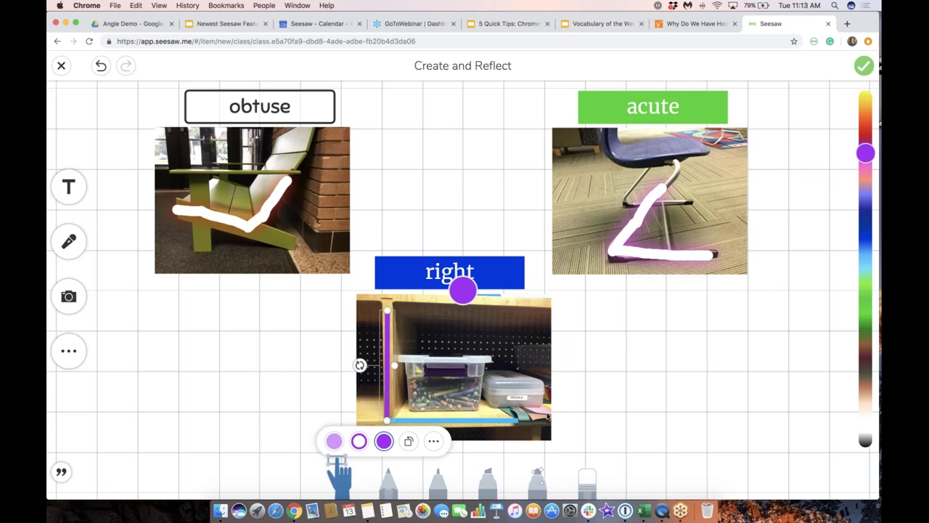
{"action": "left_click", "coordinate": [490, 418]}
{"action": "left_click", "coordinate": [865, 153]}
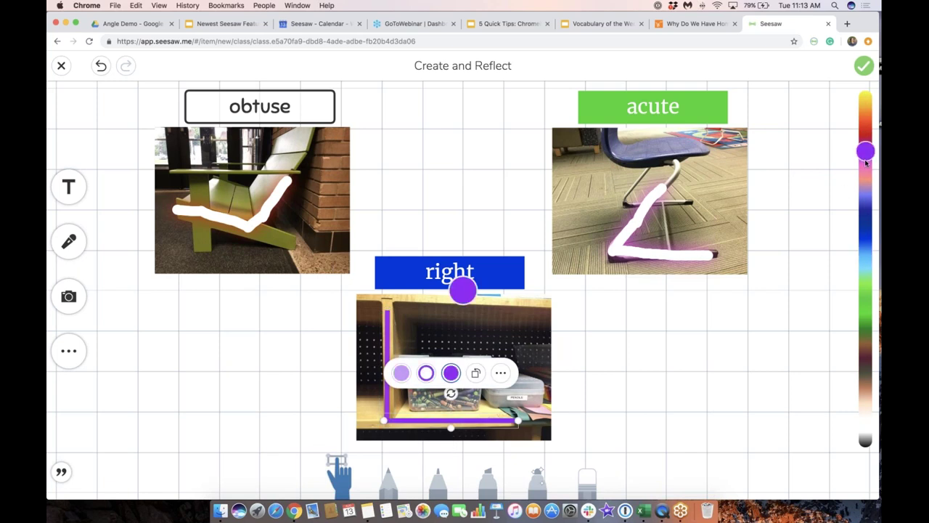
{"action": "left_click", "coordinate": [647, 338]}
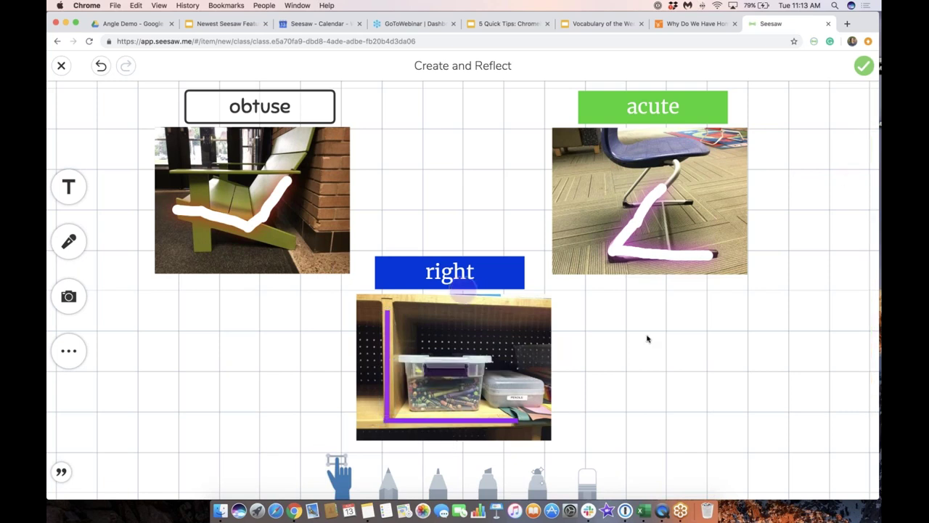
Start a voice recording on the canvas and move the obtuse label below the green chair photo
{"action": "left_click", "coordinate": [75, 247]}
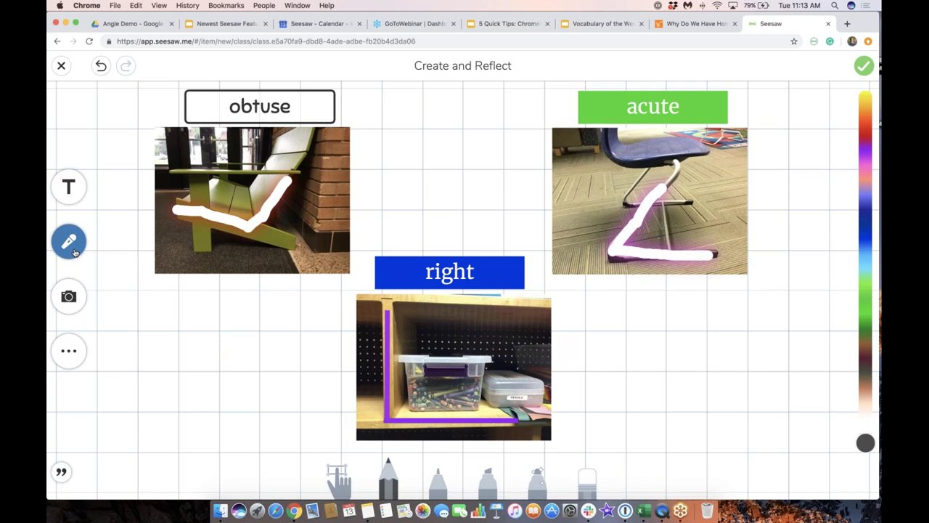
{"action": "left_click", "coordinate": [73, 249]}
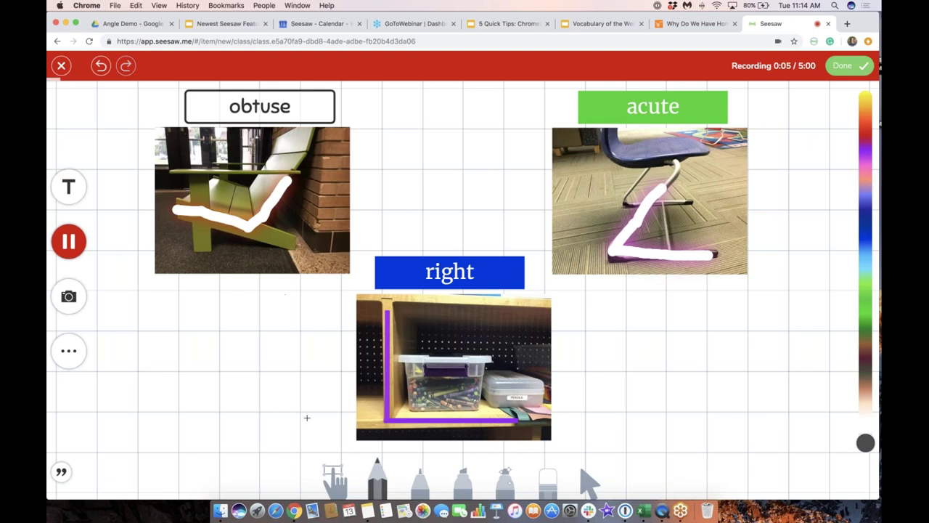
{"action": "left_click", "coordinate": [334, 476]}
{"action": "left_click", "coordinate": [387, 378]}
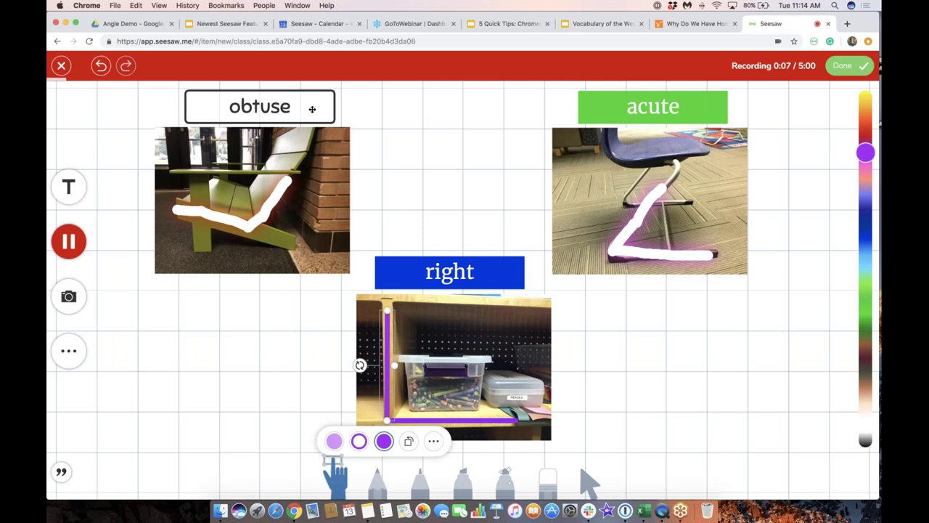
{"action": "left_click_drag", "start_coordinate": [313, 109], "coordinate": [303, 299]}
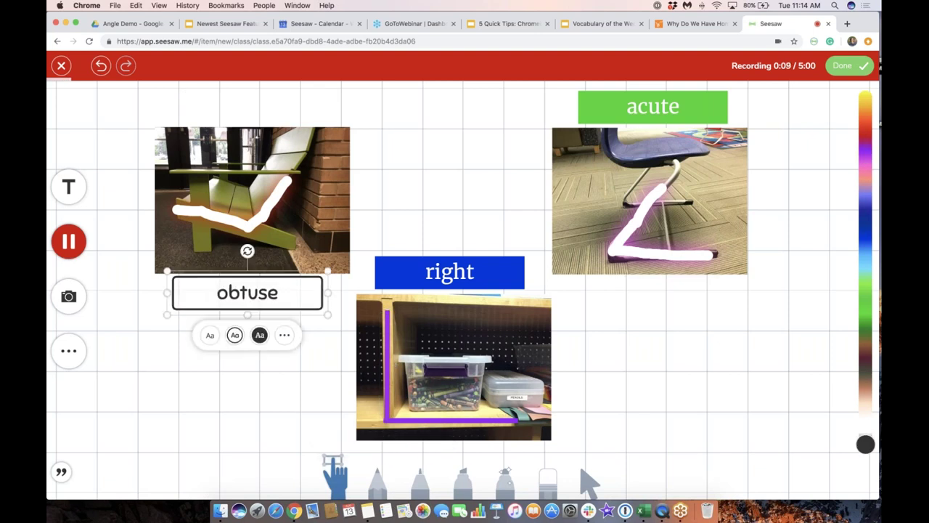
Mark the green chair's obtuse angle with a light blue arc and write "90+" above it
{"action": "left_click", "coordinate": [420, 478]}
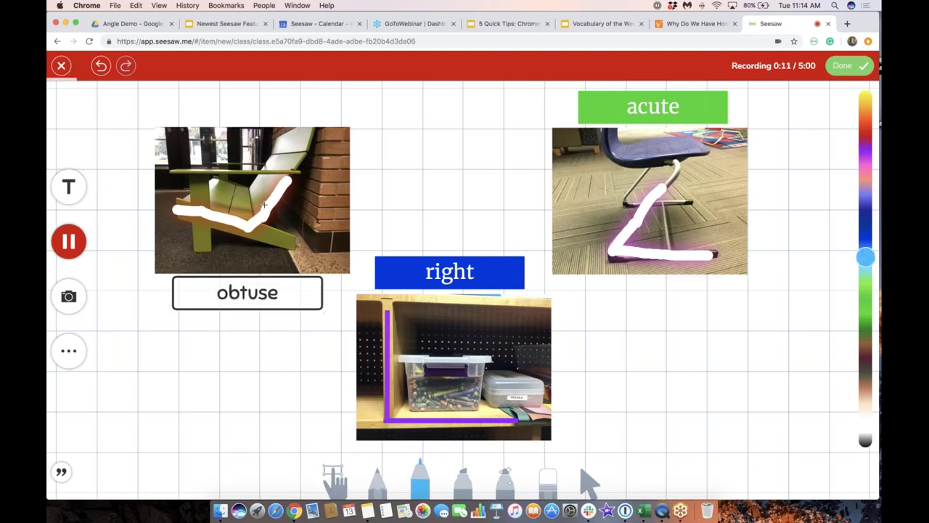
{"action": "left_click_drag", "start_coordinate": [265, 205], "coordinate": [229, 204]}
{"action": "mouse_move", "coordinate": [215, 175]}
{"action": "left_mouse_down"}
{"action": "mouse_move", "coordinate": [206, 181]}
{"action": "mouse_move", "coordinate": [219, 186]}
{"action": "mouse_move", "coordinate": [218, 201]}
{"action": "mouse_move", "coordinate": [240, 179]}
{"action": "left_mouse_up"}
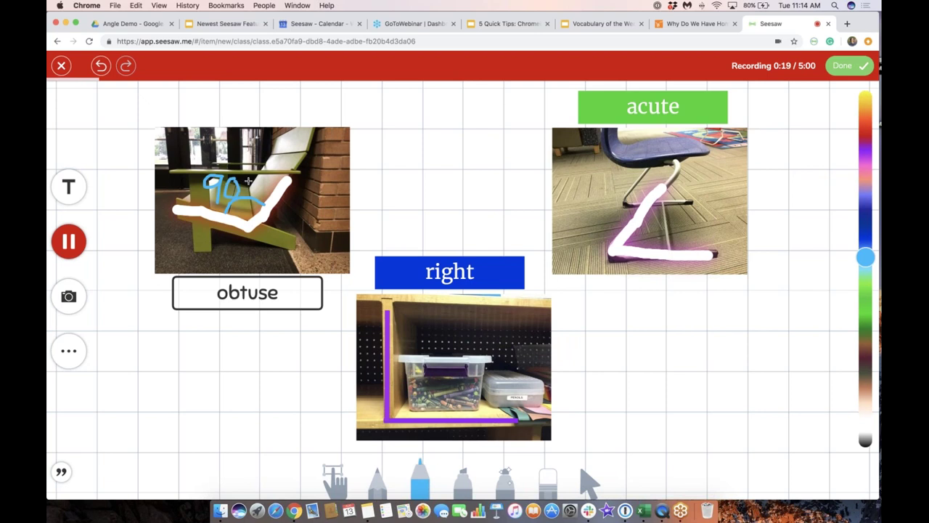
{"action": "mouse_move", "coordinate": [249, 181]}
{"action": "left_mouse_down"}
{"action": "mouse_move", "coordinate": [250, 191]}
{"action": "mouse_move", "coordinate": [244, 186]}
{"action": "mouse_move", "coordinate": [265, 186]}
{"action": "left_mouse_up"}
Move the acute label below the blue chair photo
{"action": "left_click", "coordinate": [334, 478]}
{"action": "left_click", "coordinate": [386, 363]}
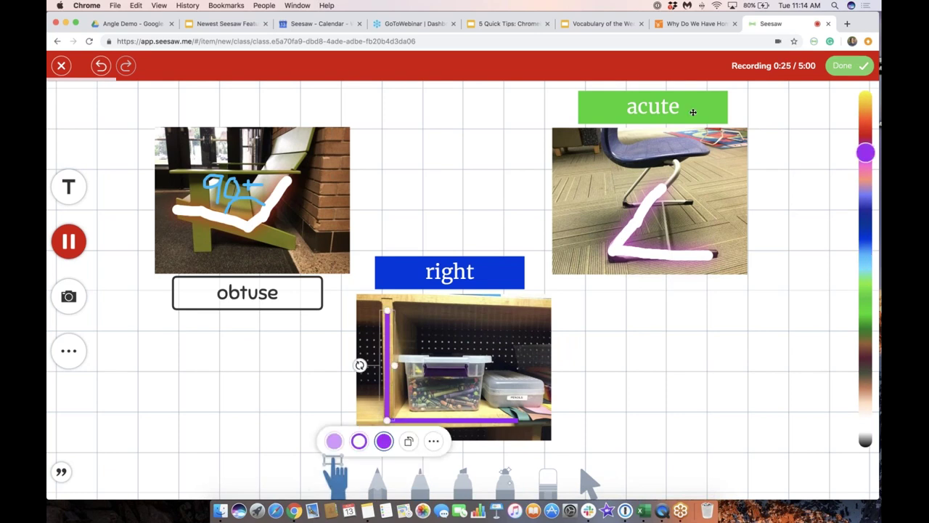
{"action": "left_click_drag", "start_coordinate": [693, 112], "coordinate": [679, 317]}
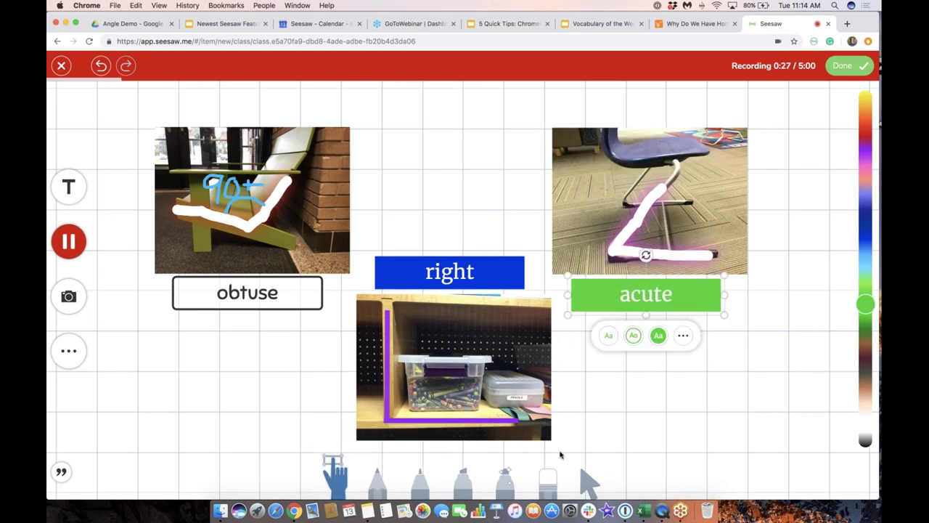
Draw a light blue arc in the blue chair's acute angle and a square corner mark in the shelf's right angle
{"action": "left_click", "coordinate": [421, 485]}
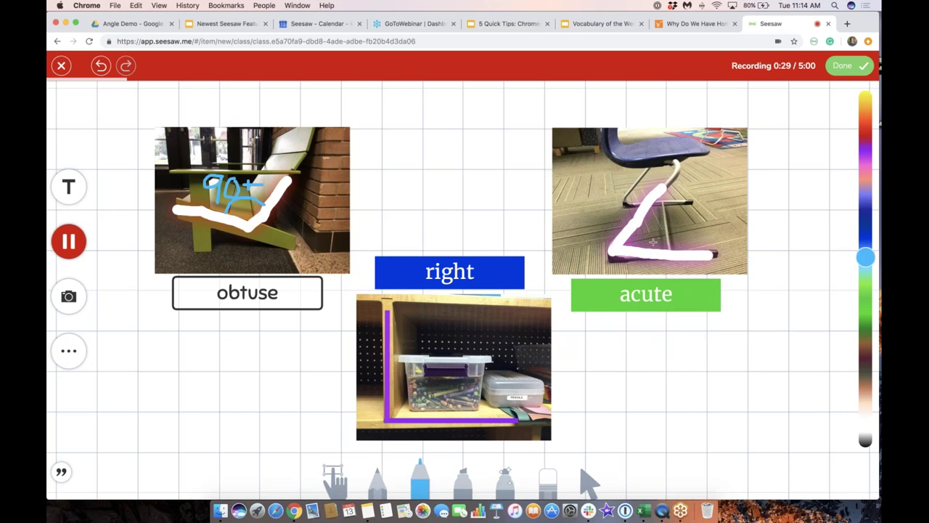
{"action": "left_click_drag", "start_coordinate": [640, 230], "coordinate": [652, 250]}
{"action": "mouse_move", "coordinate": [389, 393]}
{"action": "left_mouse_down"}
{"action": "mouse_move", "coordinate": [411, 399]}
{"action": "mouse_move", "coordinate": [411, 417]}
{"action": "left_mouse_up"}
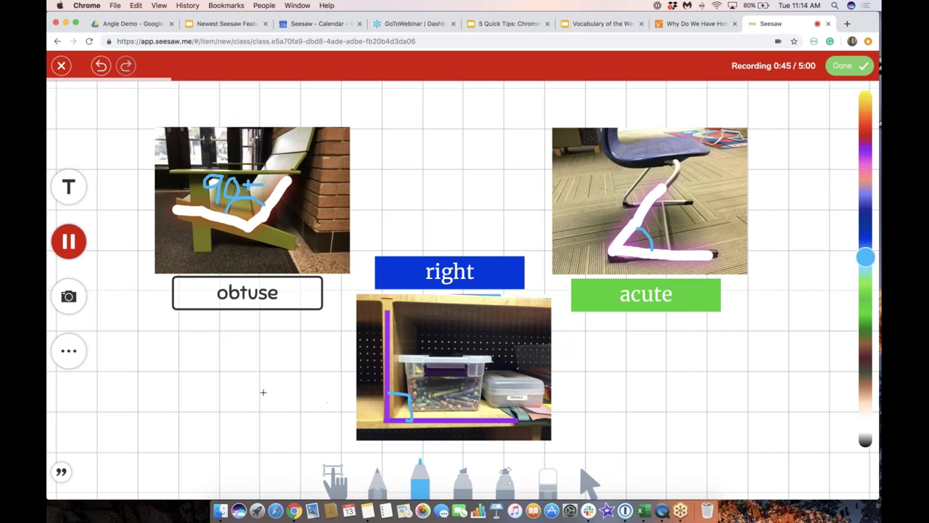
Add an orange square shape and place it just left of the storage bin photo
{"action": "left_click", "coordinate": [70, 354]}
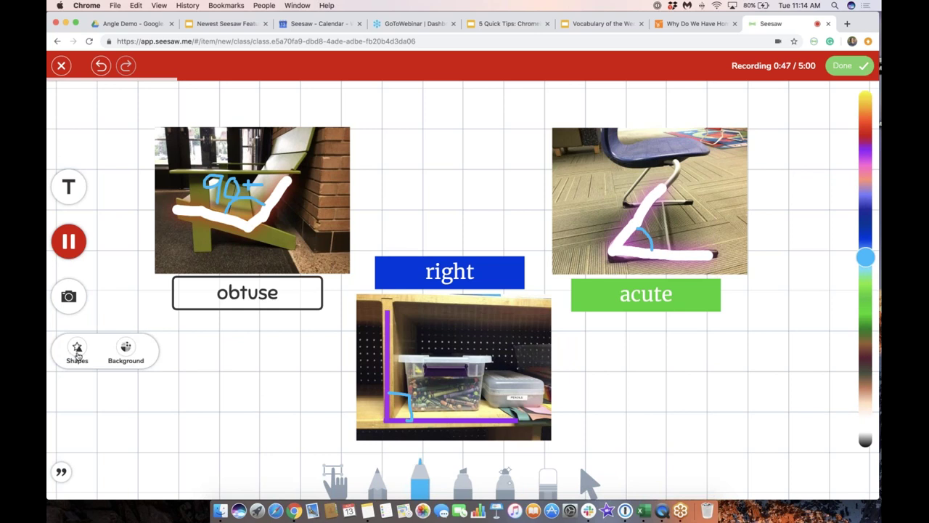
{"action": "left_click", "coordinate": [77, 352]}
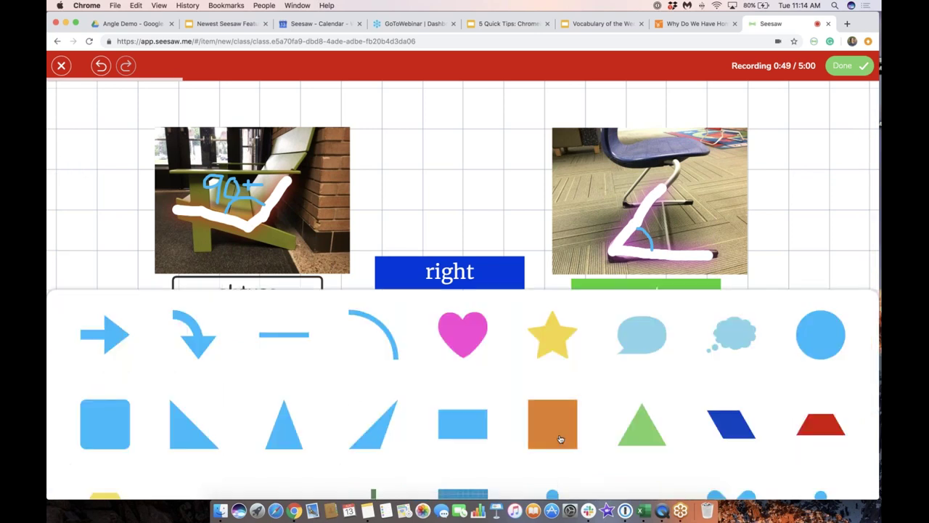
{"action": "left_click", "coordinate": [560, 438]}
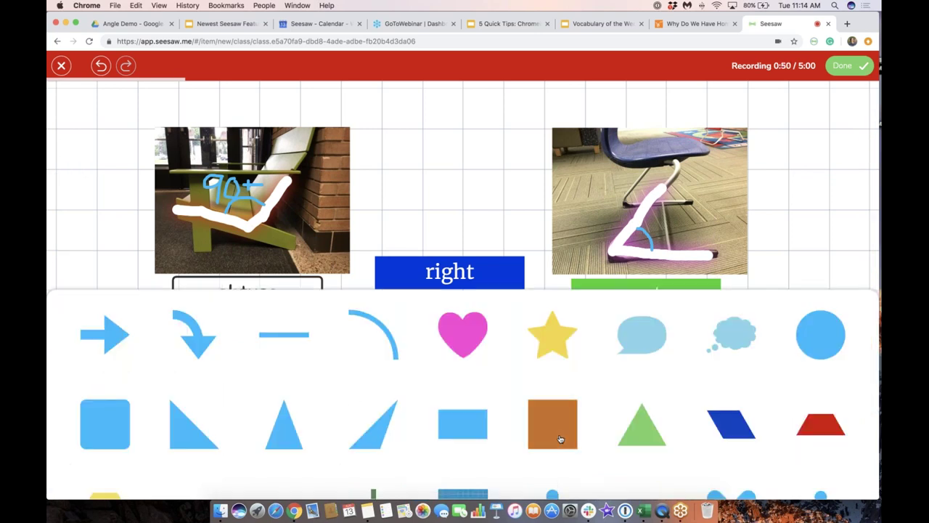
{"action": "left_click", "coordinate": [439, 194]}
{"action": "left_click_drag", "start_coordinate": [544, 161], "coordinate": [337, 383]}
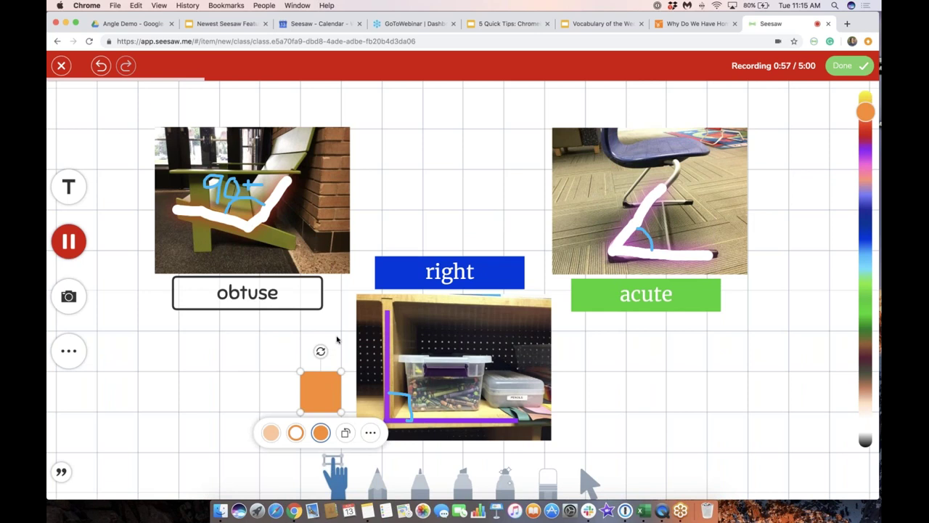
{"action": "left_click", "coordinate": [337, 339]}
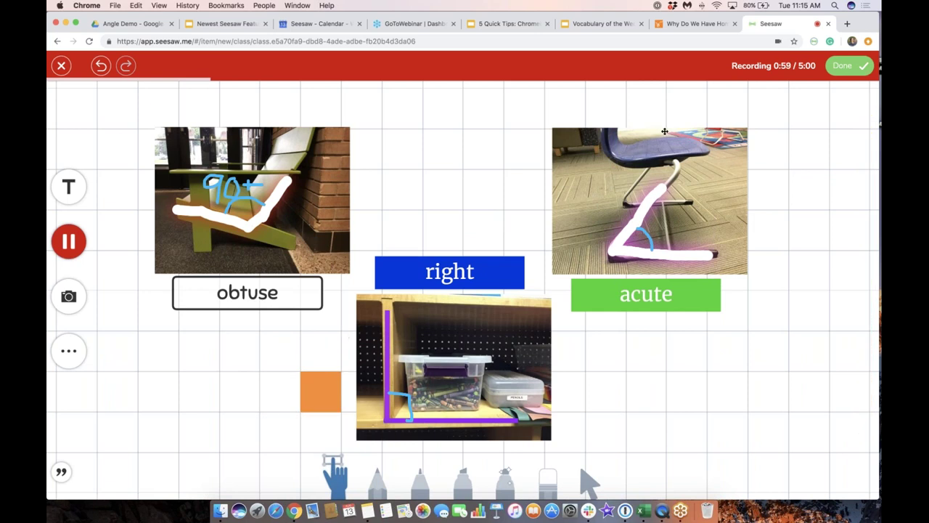
Finish the voice recording and play it back
{"action": "left_click", "coordinate": [846, 66]}
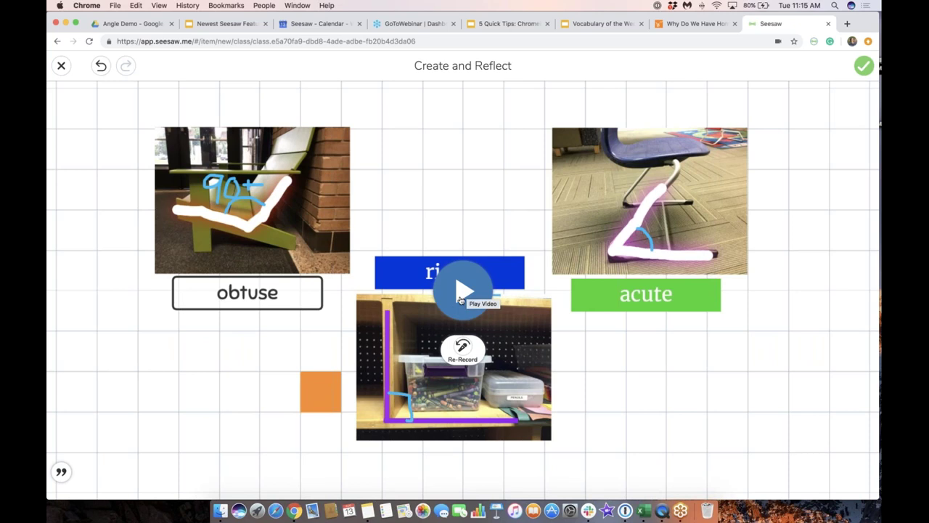
{"action": "left_click", "coordinate": [459, 294]}
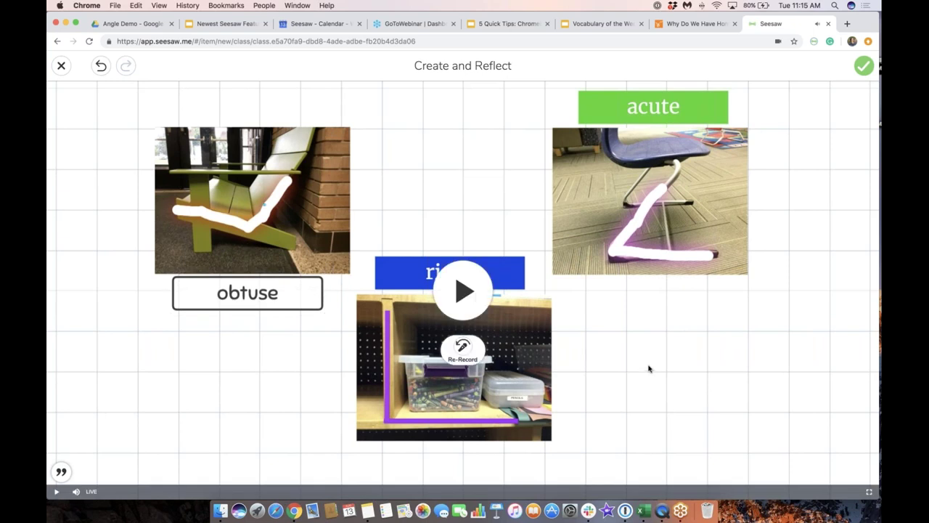
{"action": "left_click", "coordinate": [462, 348]}
Save the recorded item to one individual student's journal in the 5th Grade class
{"action": "left_click", "coordinate": [863, 67]}
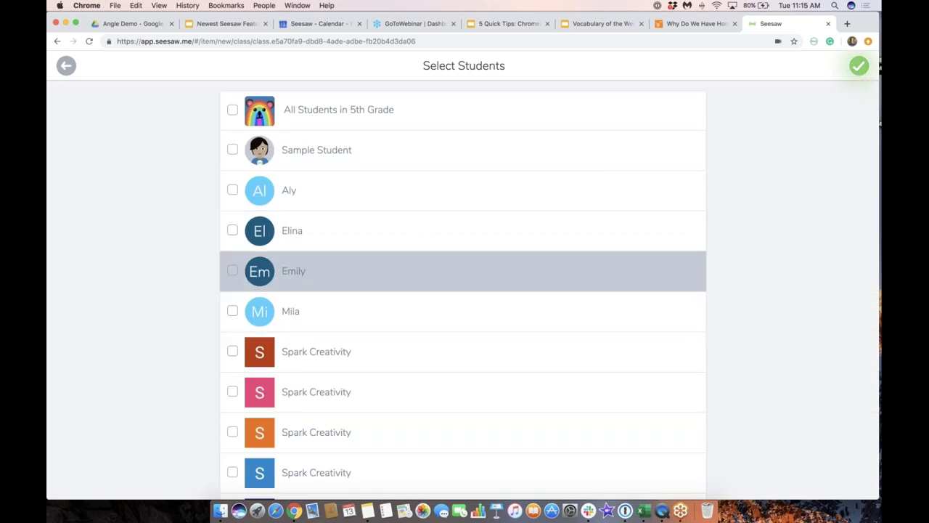
{"action": "left_click", "coordinate": [290, 271]}
{"action": "left_click", "coordinate": [858, 65]}
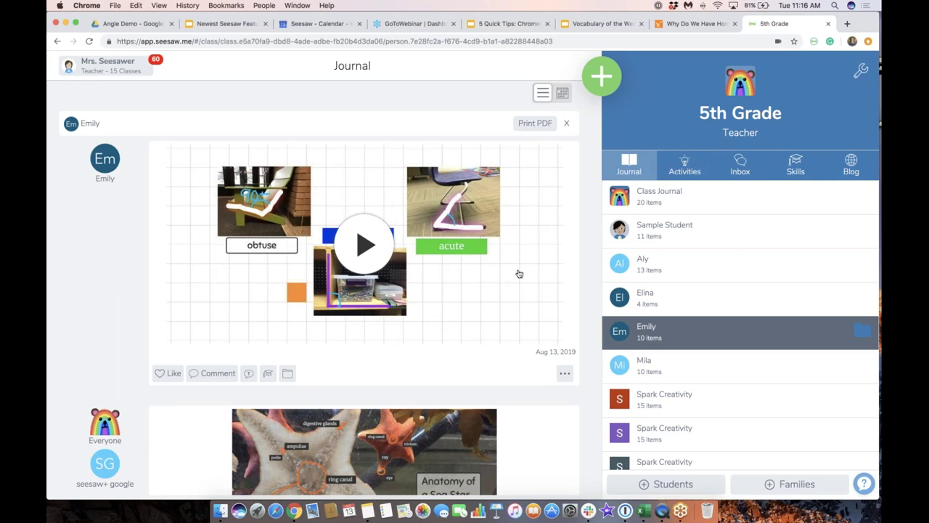
Look through the student's journal posts, examining the labelled diagrams, maths solutions and annotated text down to The Water Cycle
{"action": "scroll", "coordinate": [520, 273], "scroll_direction": "down", "scroll_amount": 3}
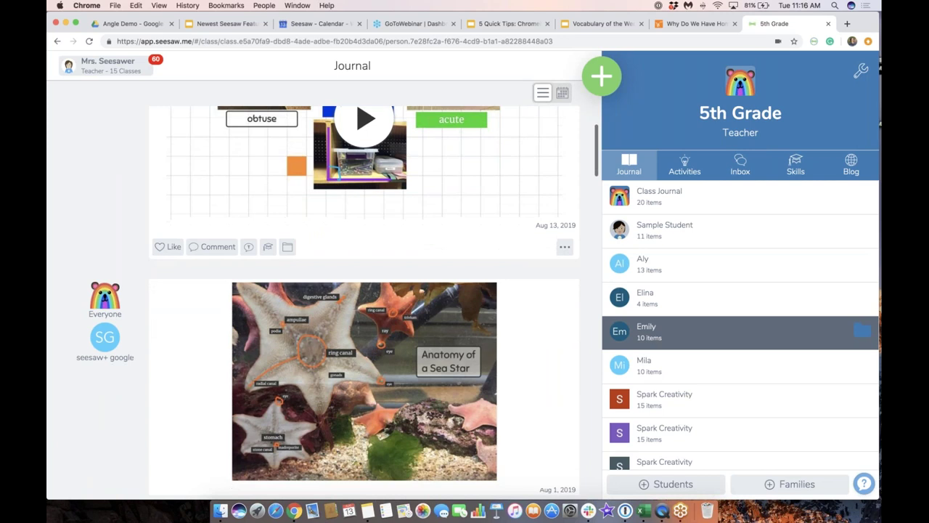
{"action": "scroll", "coordinate": [519, 273], "scroll_direction": "down", "scroll_amount": 4}
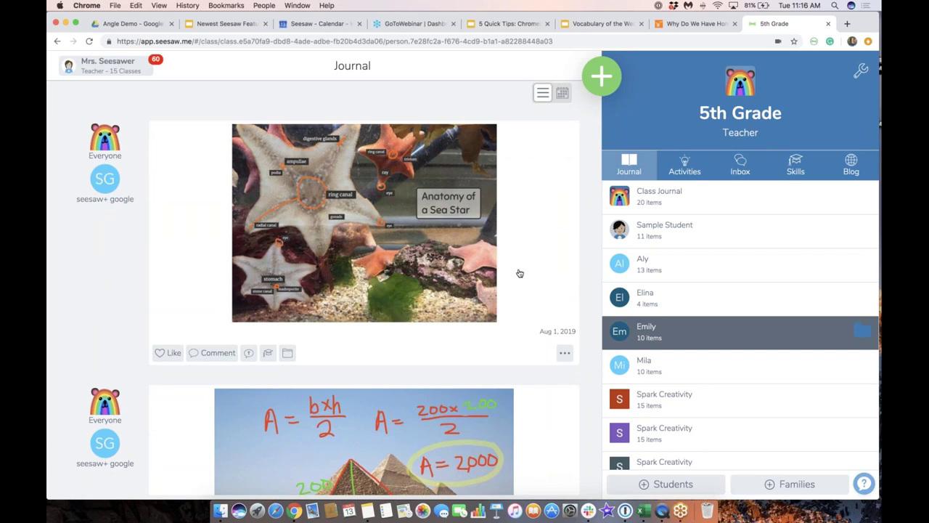
{"action": "scroll", "coordinate": [519, 273], "scroll_direction": "down", "scroll_amount": 5}
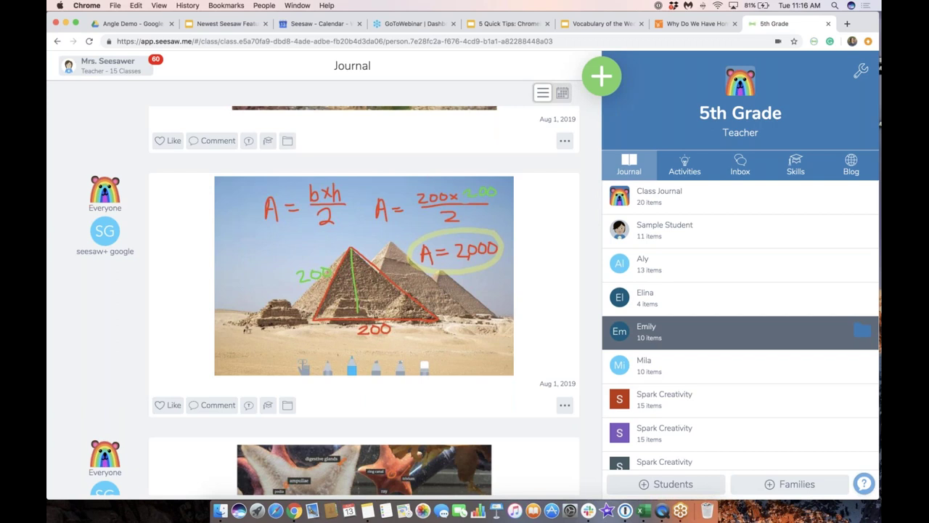
{"action": "scroll", "coordinate": [363, 300], "scroll_direction": "down", "scroll_amount": 10}
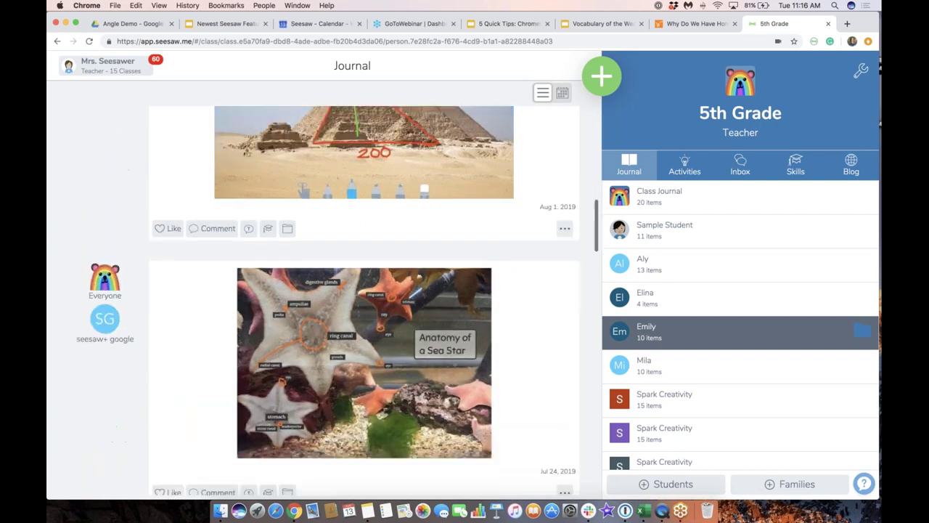
{"action": "scroll", "coordinate": [363, 300], "scroll_direction": "down", "scroll_amount": 2}
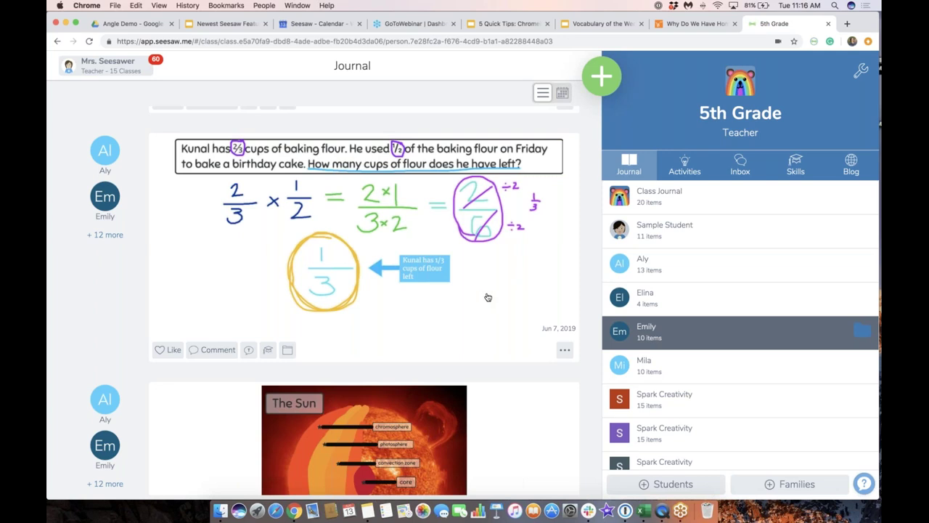
{"action": "scroll", "coordinate": [488, 298], "scroll_direction": "down", "scroll_amount": 5}
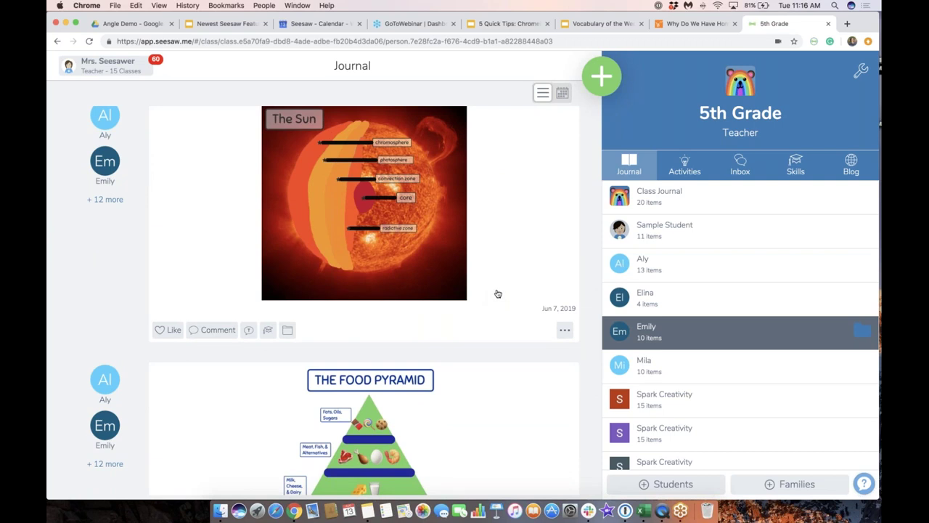
{"action": "scroll", "coordinate": [498, 293], "scroll_direction": "down", "scroll_amount": 5}
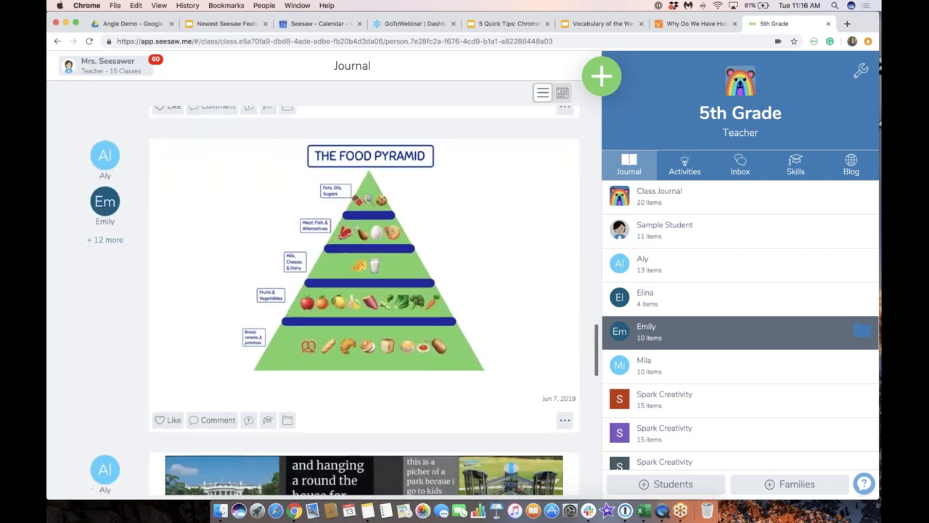
{"action": "scroll", "coordinate": [363, 301], "scroll_direction": "down", "scroll_amount": 4}
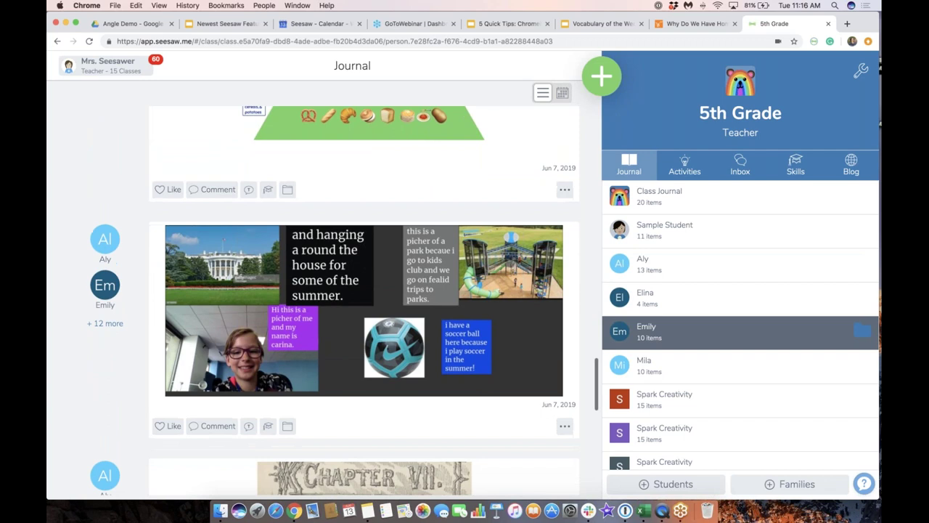
{"action": "scroll", "coordinate": [363, 301], "scroll_direction": "down", "scroll_amount": 2}
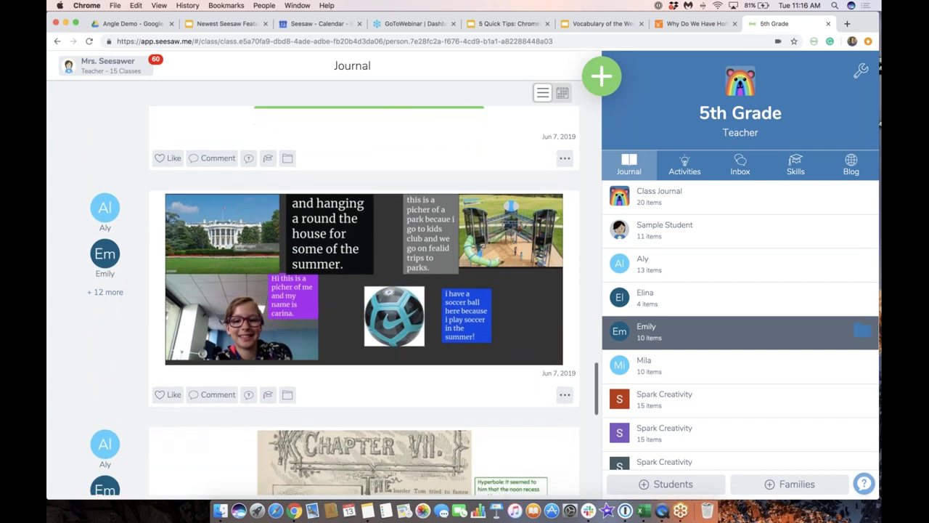
{"action": "scroll", "coordinate": [497, 293], "scroll_direction": "down", "scroll_amount": 3}
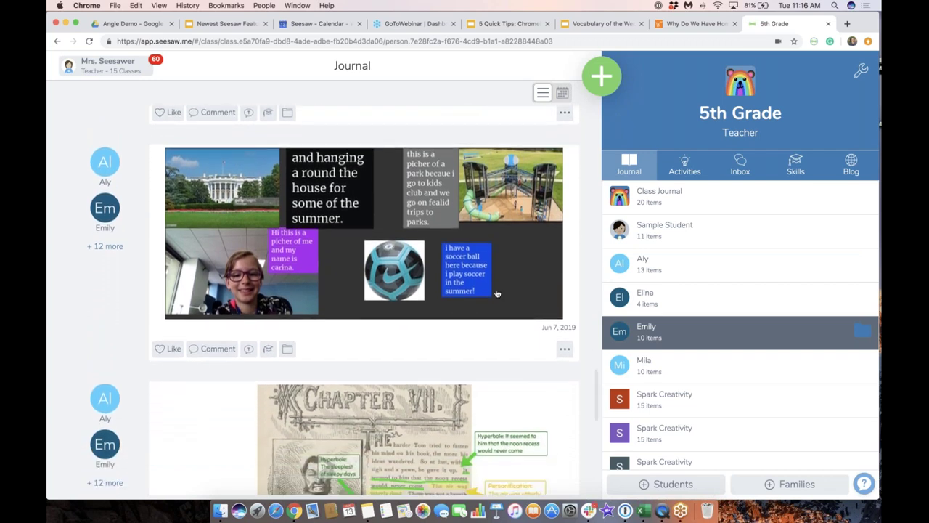
{"action": "scroll", "coordinate": [498, 293], "scroll_direction": "down", "scroll_amount": 5}
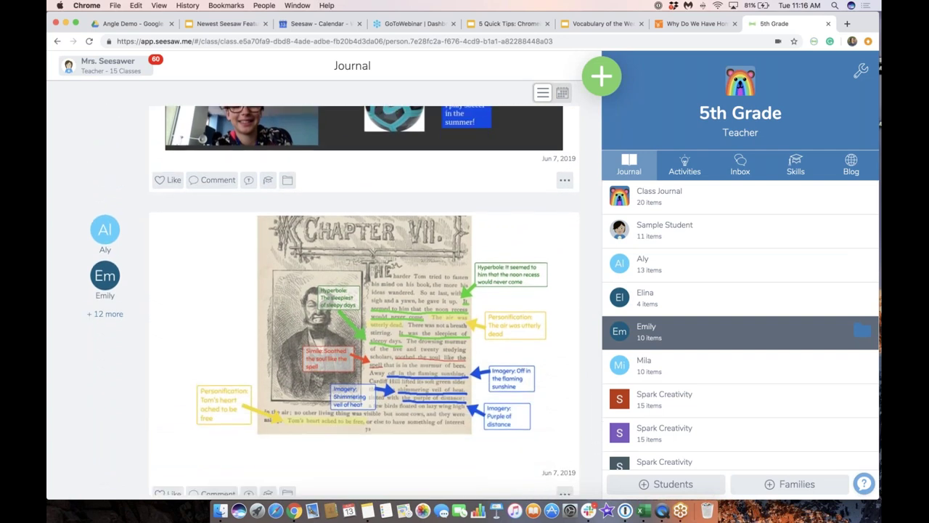
{"action": "scroll", "coordinate": [363, 301], "scroll_direction": "down", "scroll_amount": 2}
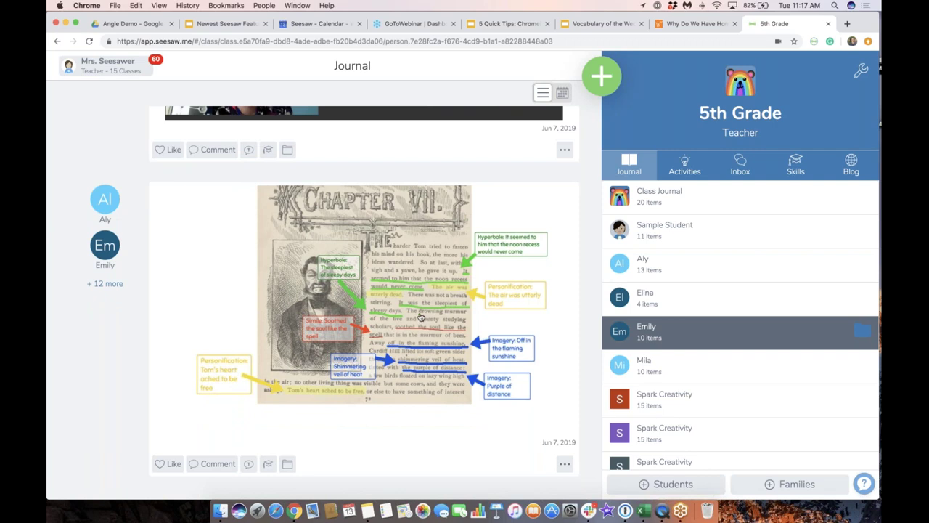
{"action": "scroll", "coordinate": [420, 316], "scroll_direction": "down", "scroll_amount": 8}
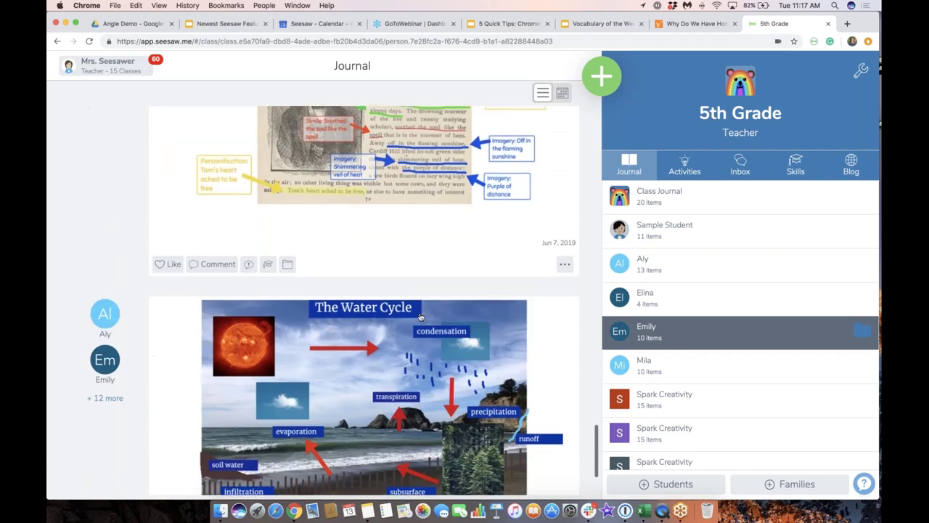
{"action": "scroll", "coordinate": [420, 317], "scroll_direction": "down", "scroll_amount": 1}
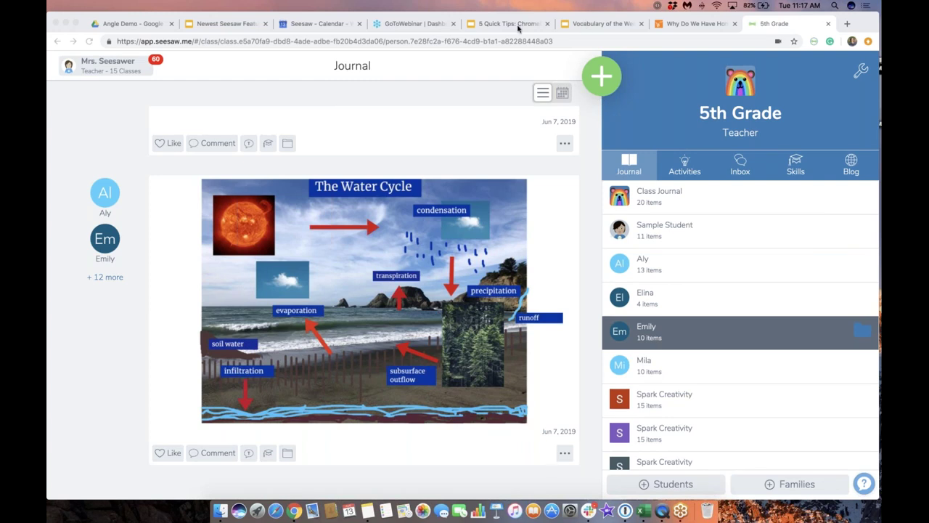
Switch back to the Newest Seesaw Features presentation and advance to the slide on importing student rosters from Google Classroom
{"action": "left_click", "coordinate": [221, 25]}
{"action": "mouse_move", "coordinate": [146, 478]}
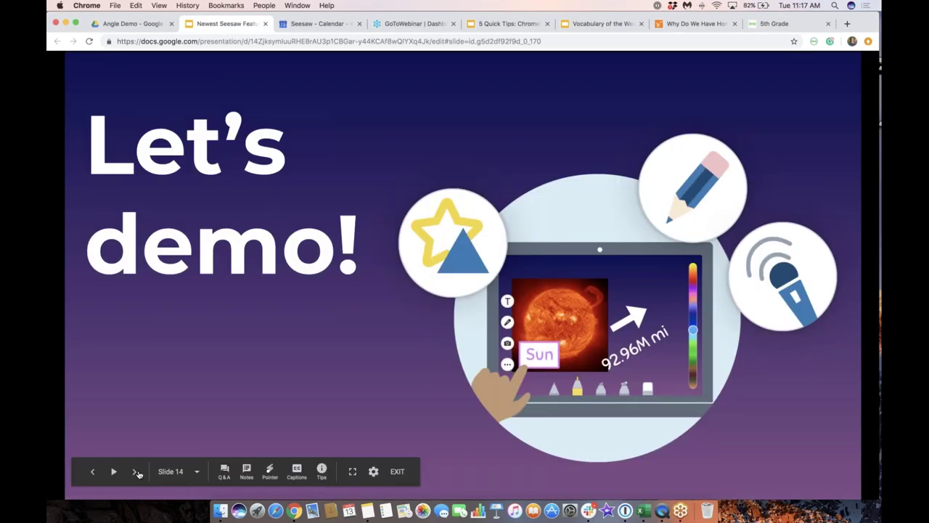
{"action": "left_click", "coordinate": [135, 471]}
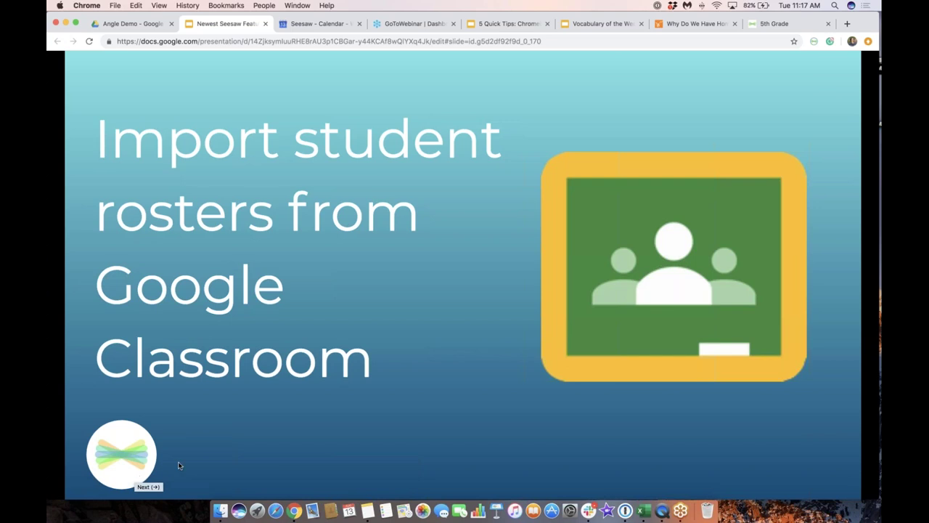
{"action": "mouse_move", "coordinate": [135, 474]}
{"action": "left_click", "coordinate": [135, 473]}
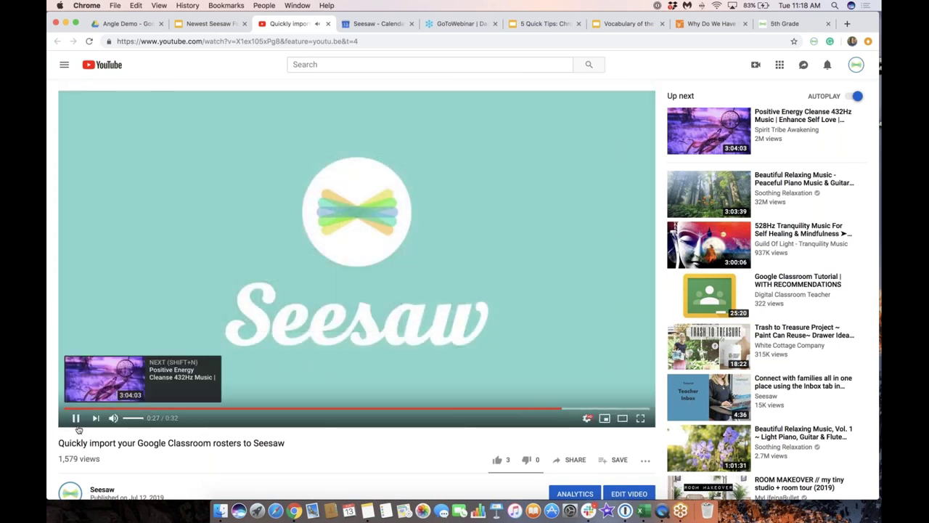
{"action": "left_click", "coordinate": [77, 419]}
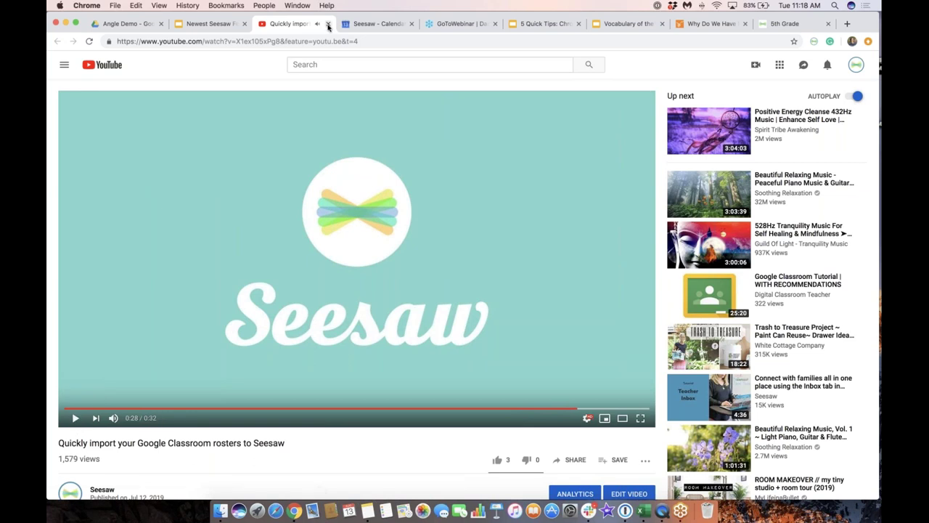
{"action": "middle_click", "coordinate": [289, 29]}
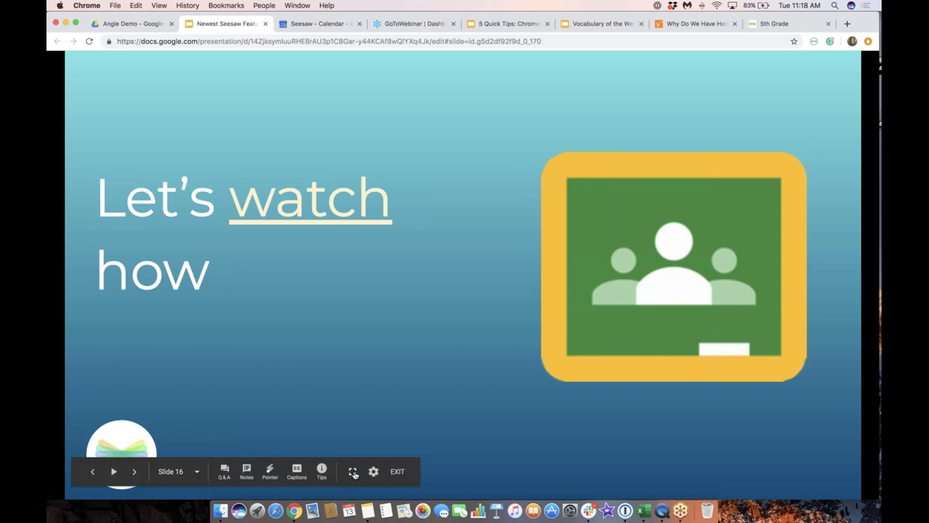
Show the Newest Seesaw Features presentation in full screen and advance past the Free PD - web.seesaw.me/pds slide
{"action": "left_click", "coordinate": [354, 473]}
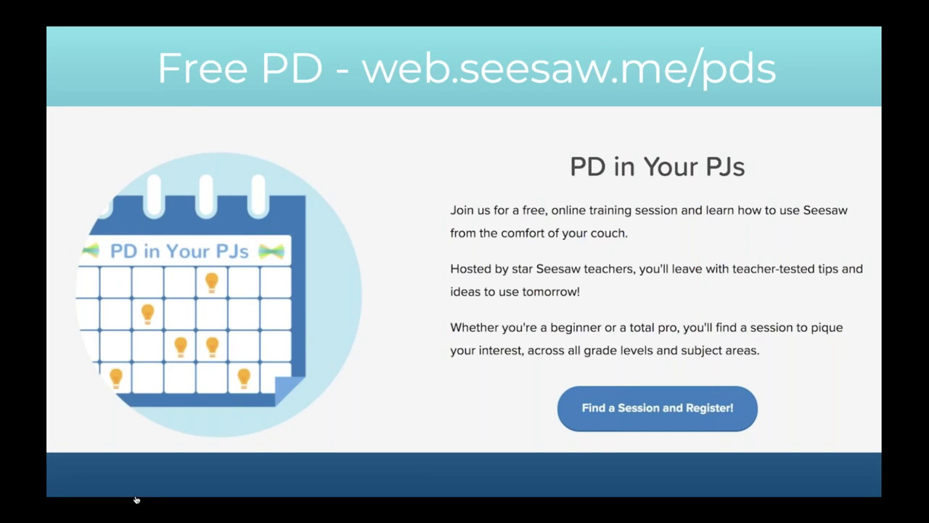
{"action": "mouse_move", "coordinate": [48, 508]}
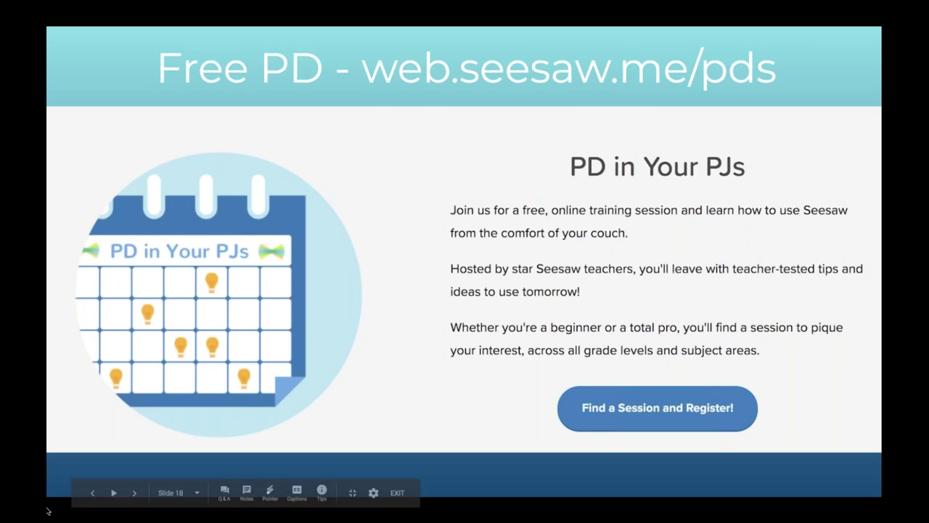
{"action": "left_click", "coordinate": [134, 493]}
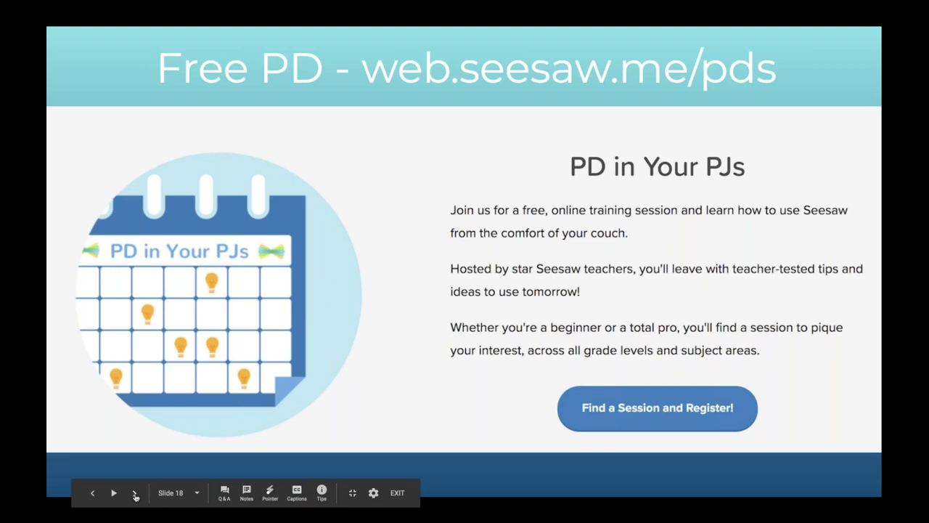